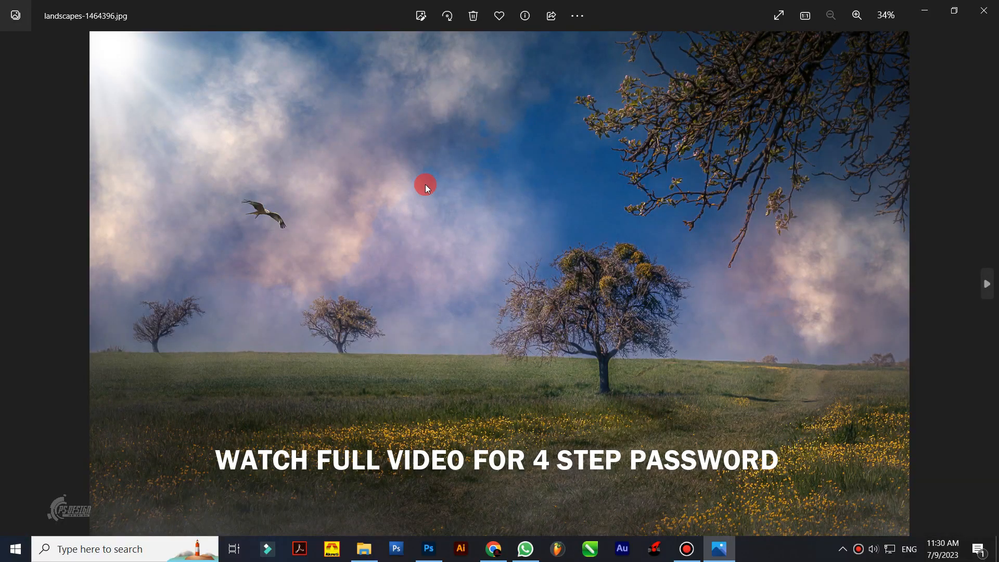
Inspect the landscape photo up close, and go on to the dark forest stock photo
scroll(473, 288, "up", 7)
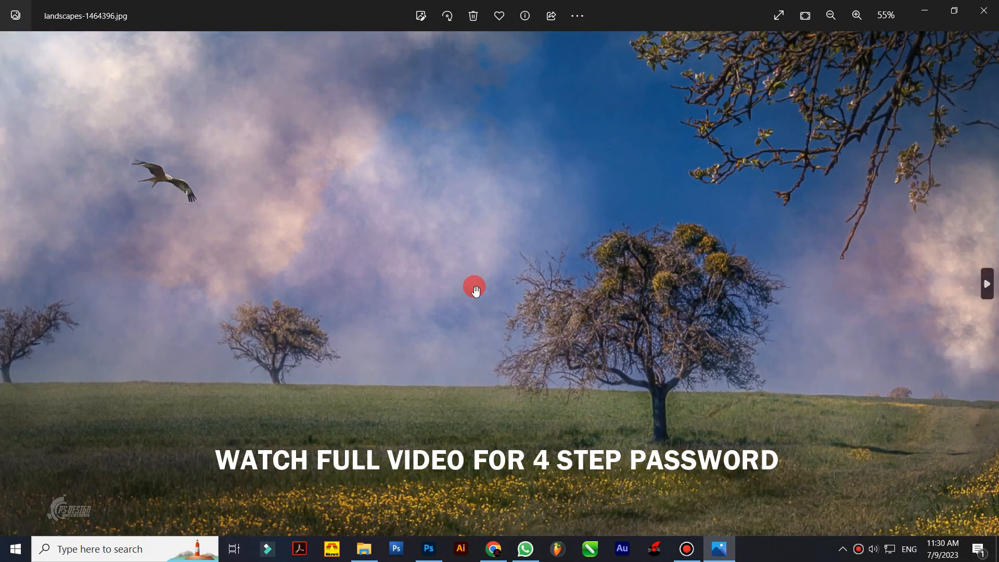
scroll(473, 288, "down", 7)
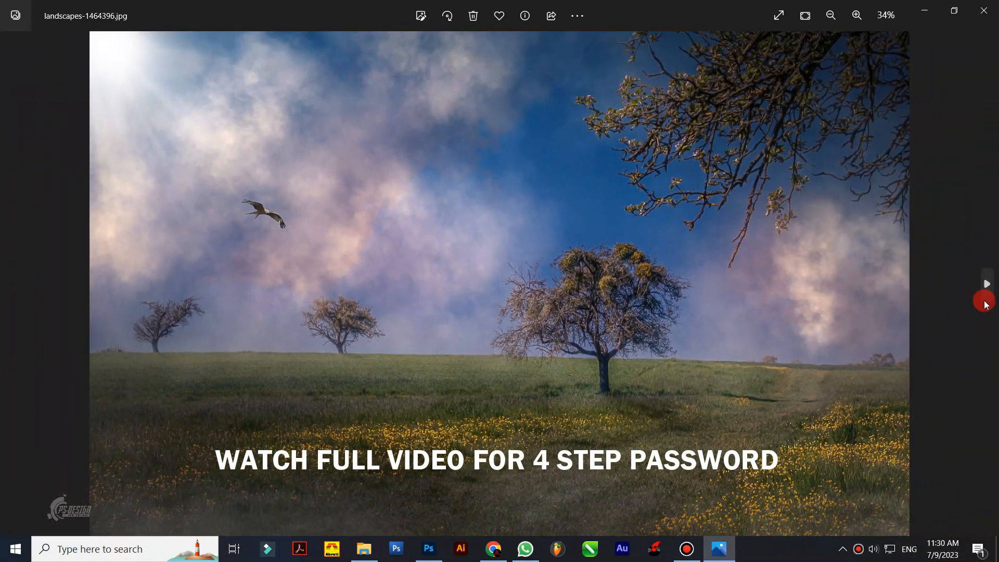
left_click(986, 292)
scroll(435, 294, "up", 7)
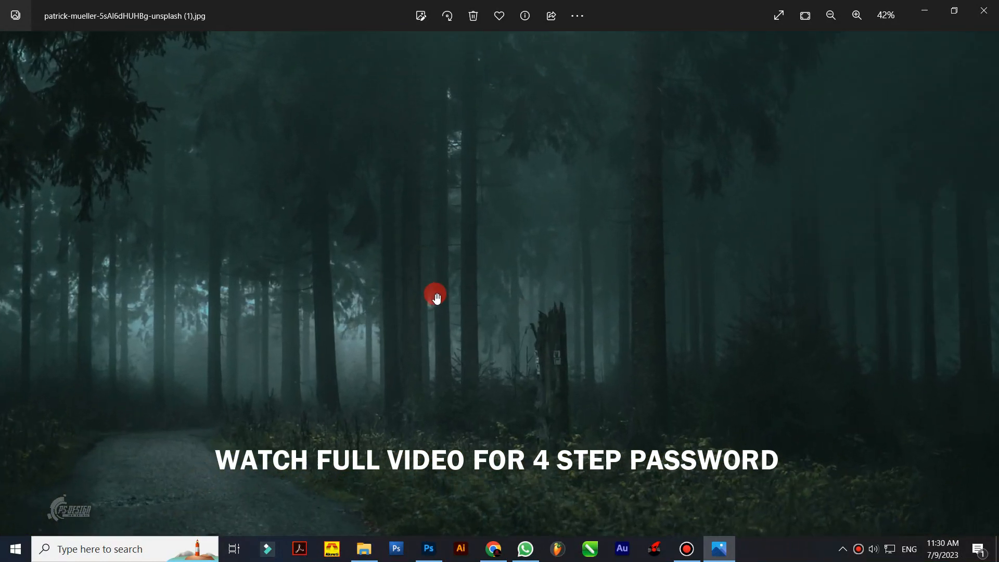
scroll(436, 297, "down", 7)
scroll(436, 298, "down", 1)
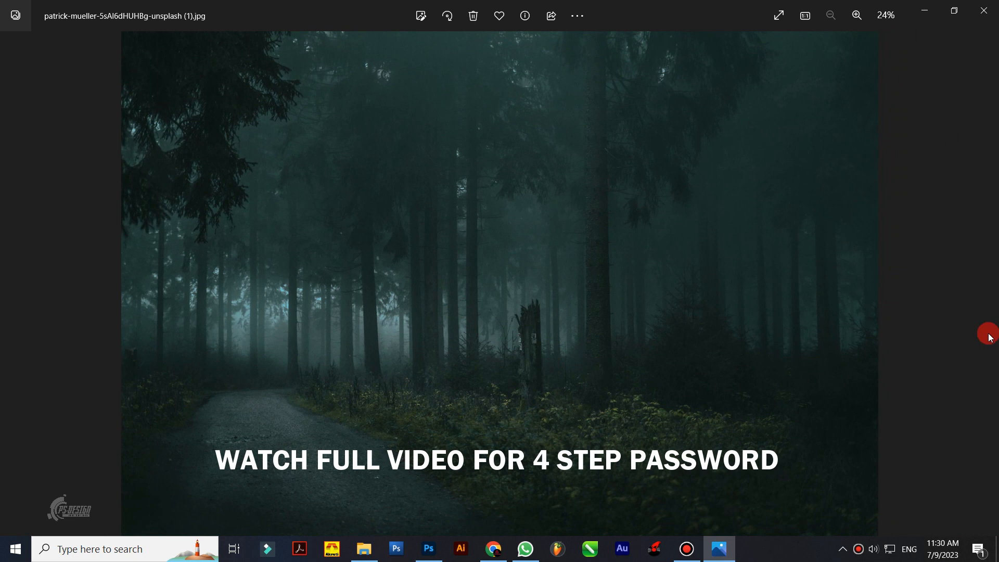
View the peacock photo and examine its head, neck and body in detail
left_click(989, 294)
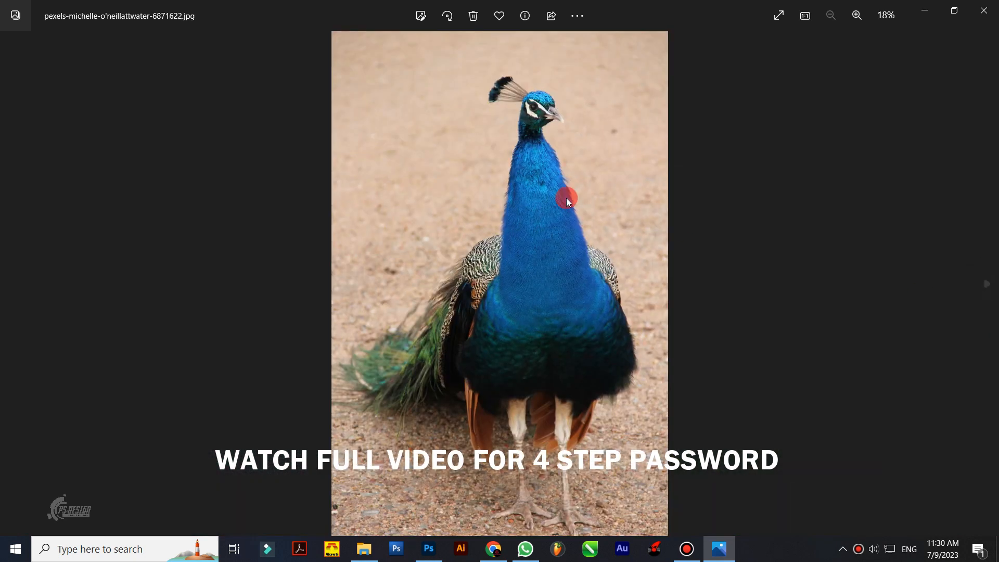
scroll(556, 196, "up", 4)
scroll(556, 196, "up", 1)
left_click_drag(607, 241, 584, 308)
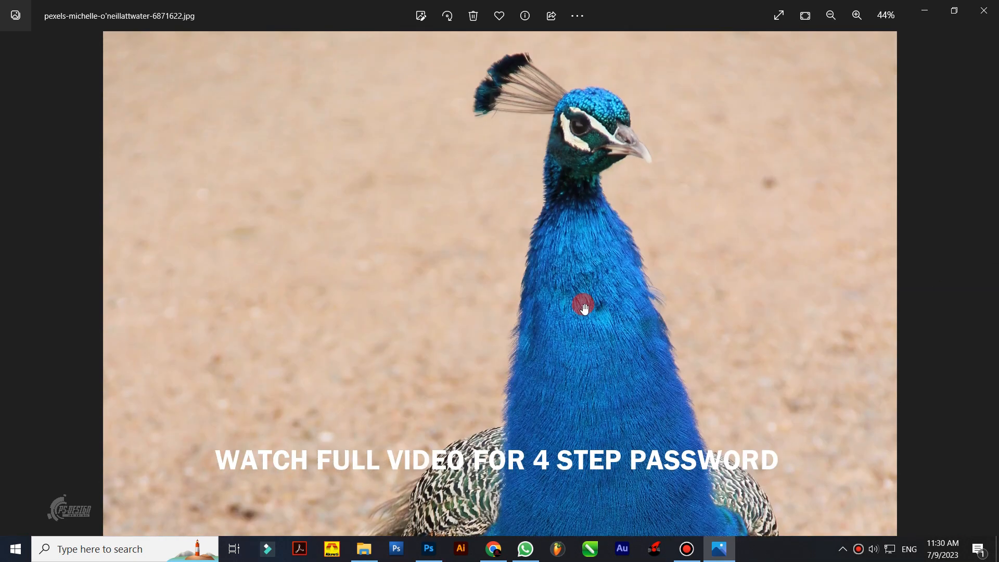
mouse_move(619, 350)
left_mouse_down()
mouse_move(580, 328)
mouse_move(547, 252)
mouse_move(574, 286)
mouse_move(596, 190)
left_mouse_up()
scroll(595, 182, "down", 5)
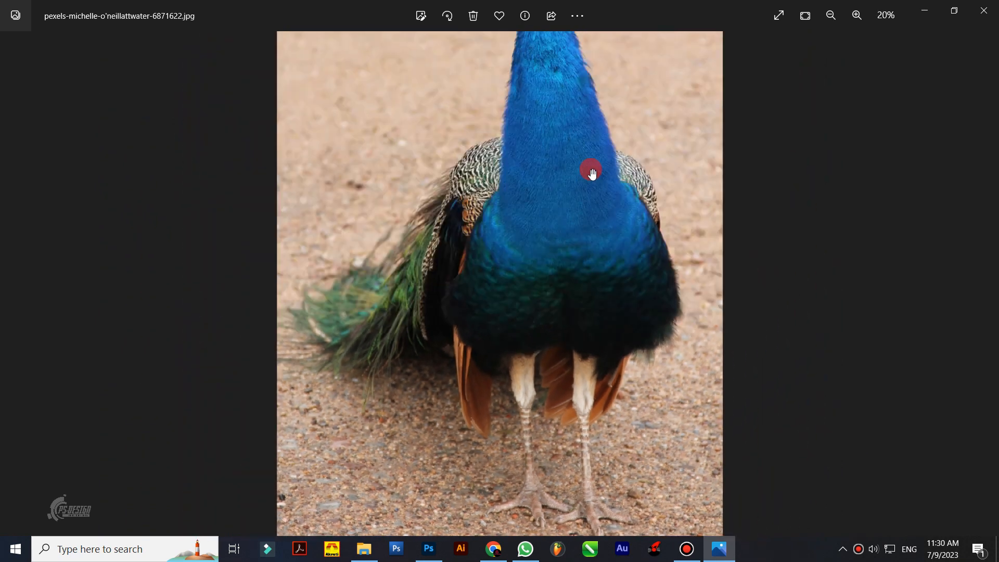
View the cut-out rocks image and inspect the rock formations and path up close
left_click(986, 286)
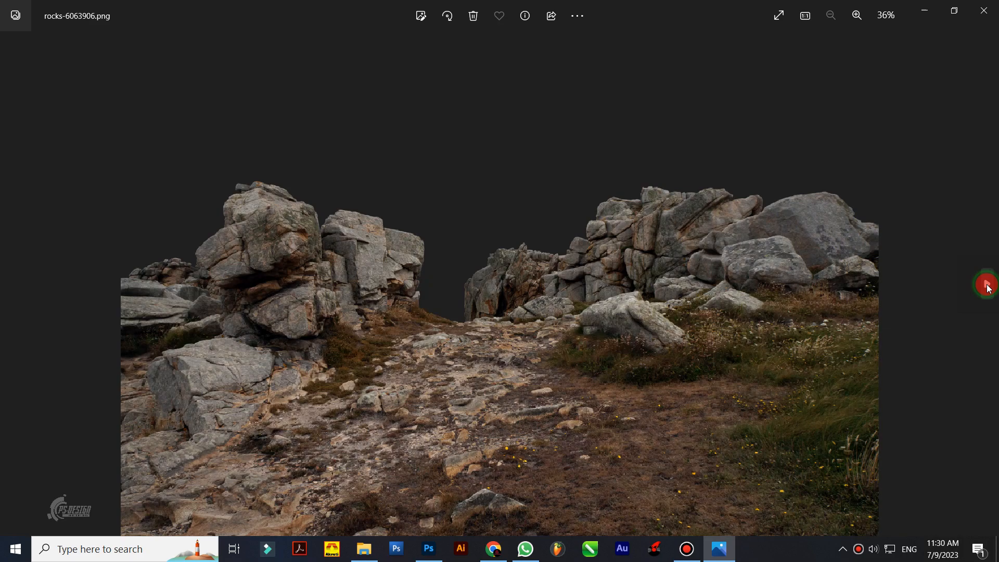
scroll(699, 285, "up", 4)
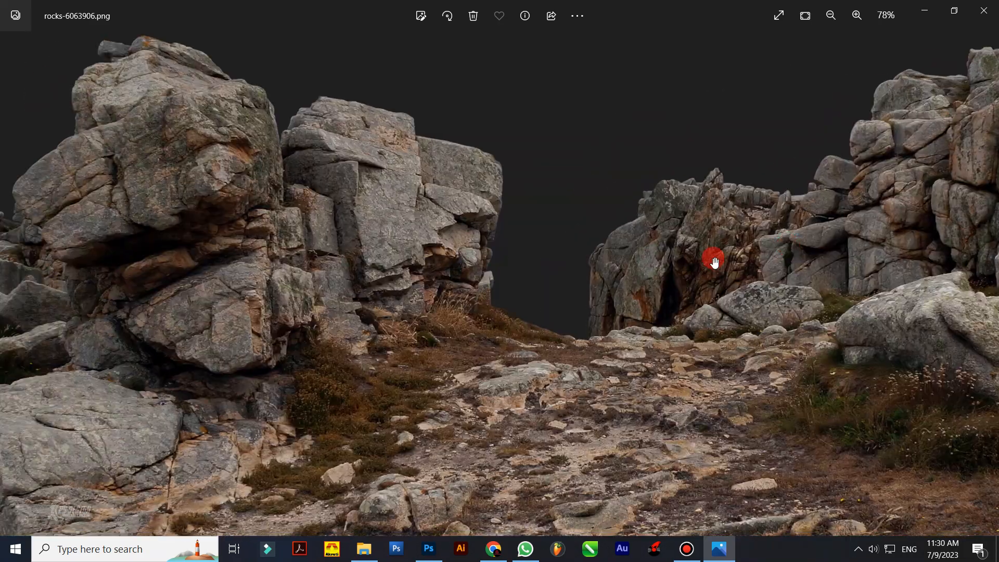
left_click_drag(715, 262, 597, 358)
scroll(620, 286, "down", 4)
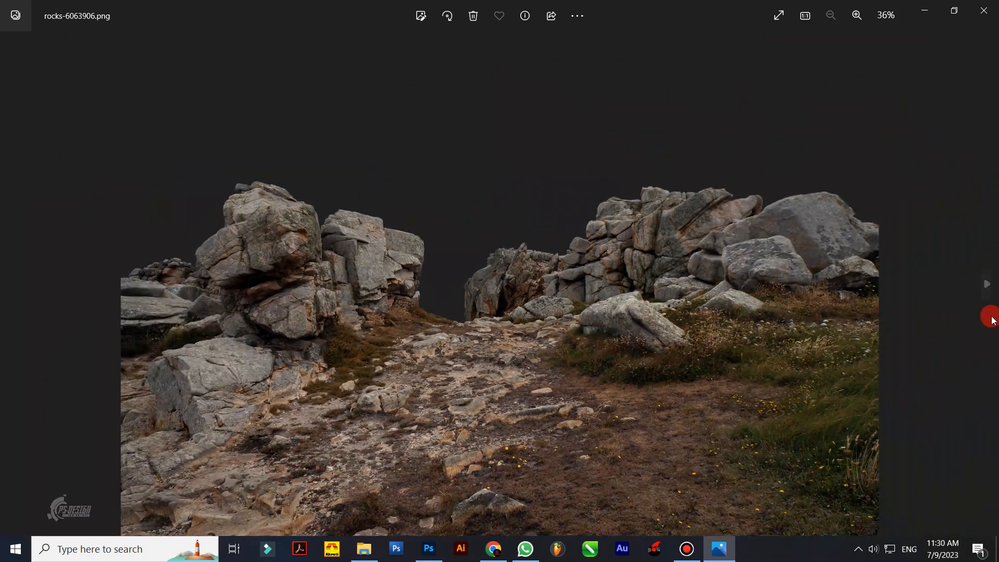
View the Ganesha idol photo and examine the face, turban, jewellery and clothing in detail
left_click(989, 292)
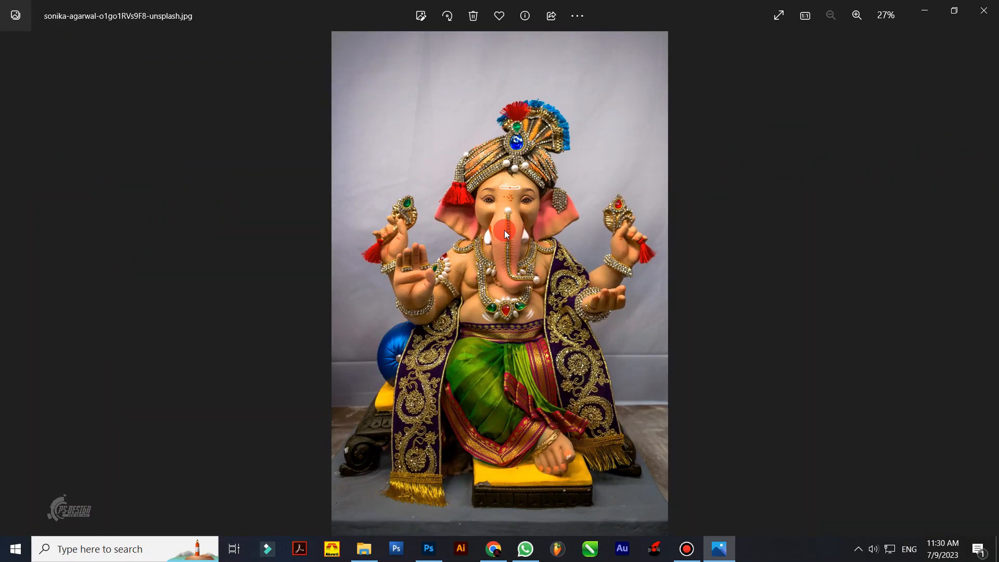
scroll(504, 230, "up", 2)
scroll(504, 230, "up", 3)
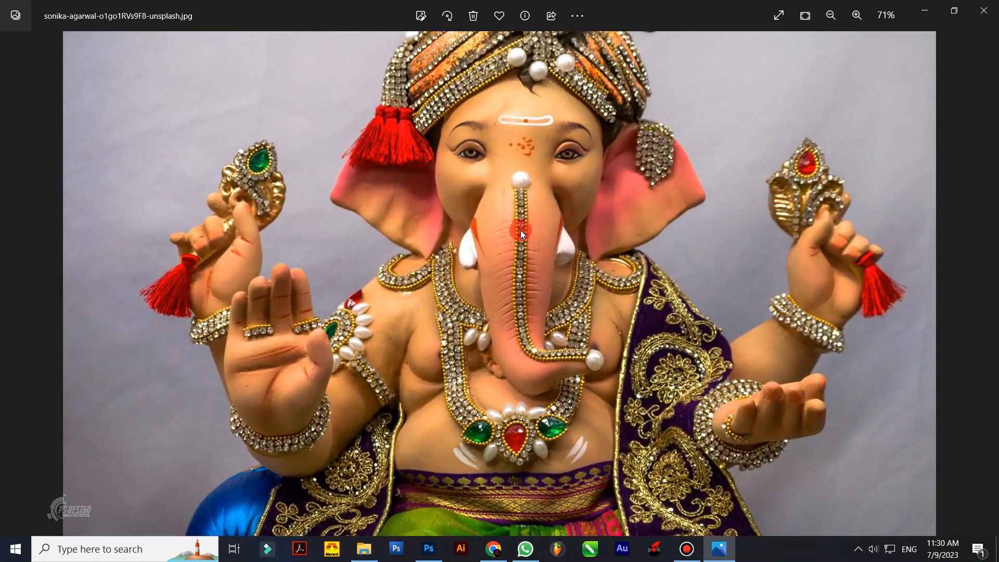
left_click_drag(547, 249, 564, 203)
left_click_drag(520, 451, 579, 237)
left_click_drag(539, 356, 512, 311)
left_click_drag(565, 95, 566, 247)
left_click_drag(560, 120, 554, 239)
left_click_drag(548, 205, 544, 285)
left_click_drag(542, 236, 539, 314)
scroll(538, 295, "down", 6)
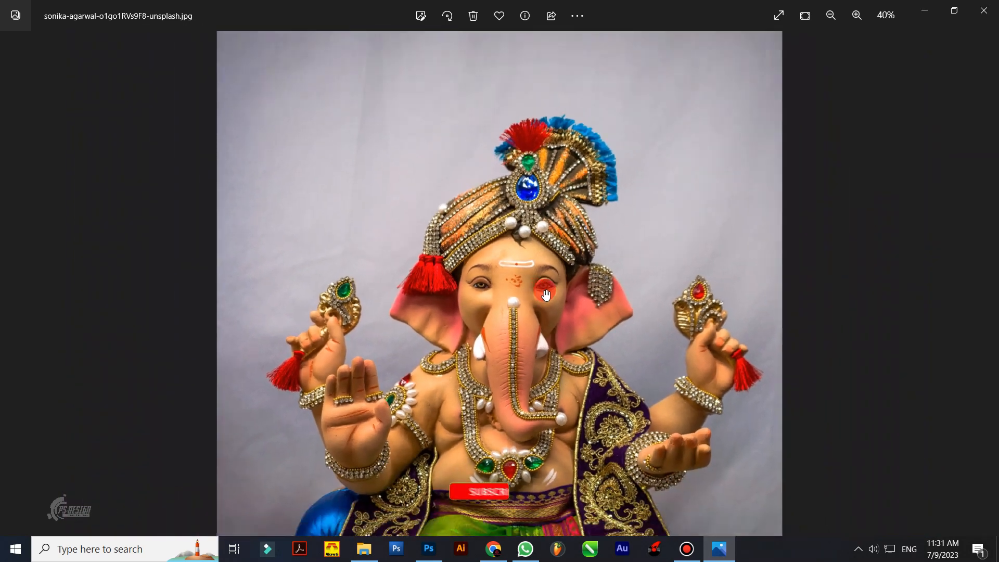
View the stone bridge image and inspect the arch, steps and grassy slope up close
left_click(986, 285)
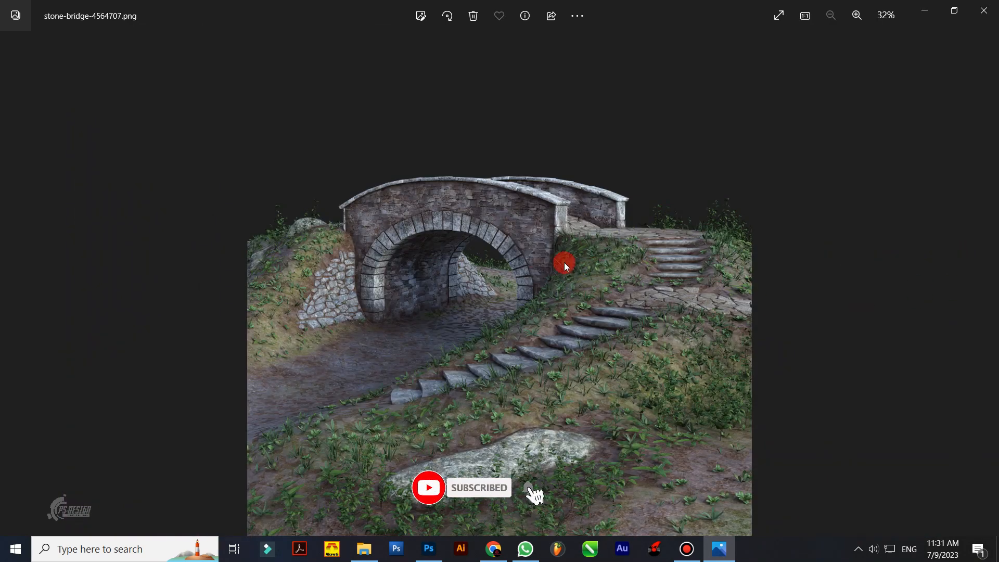
scroll(565, 263, "up", 5)
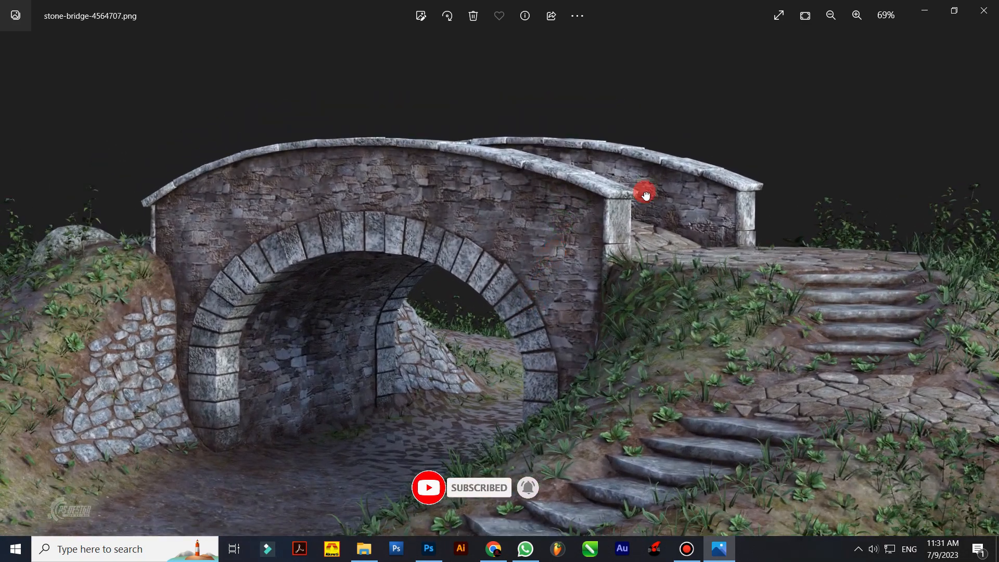
left_click_drag(618, 211, 676, 135)
left_click_drag(650, 273, 650, 160)
left_click_drag(685, 294, 610, 328)
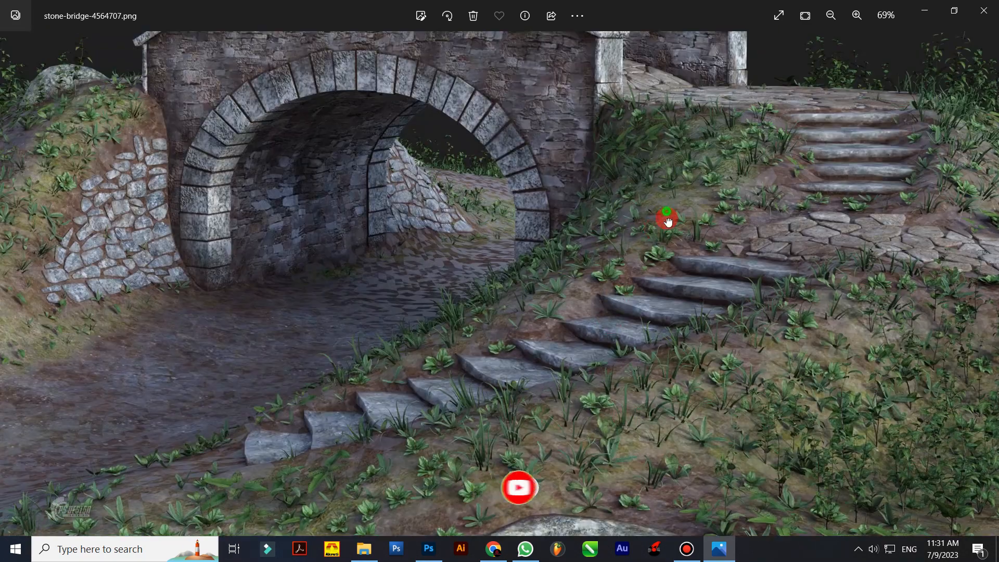
scroll(668, 215, "down", 5)
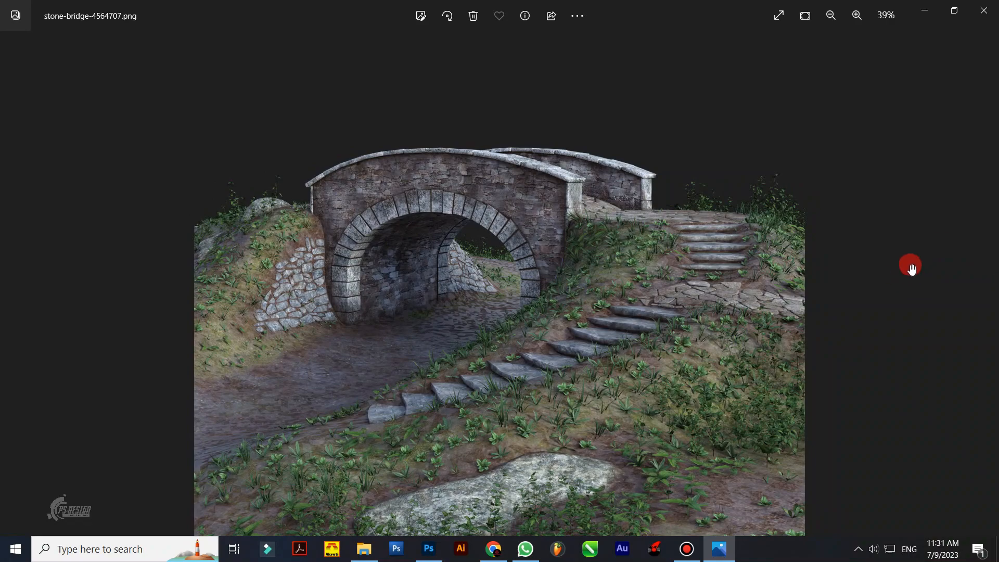
Close the image viewer, refresh the stock folder, and open Ganesh Chaturthi Design.psd in Photoshop
left_click(984, 11)
right_click(612, 290)
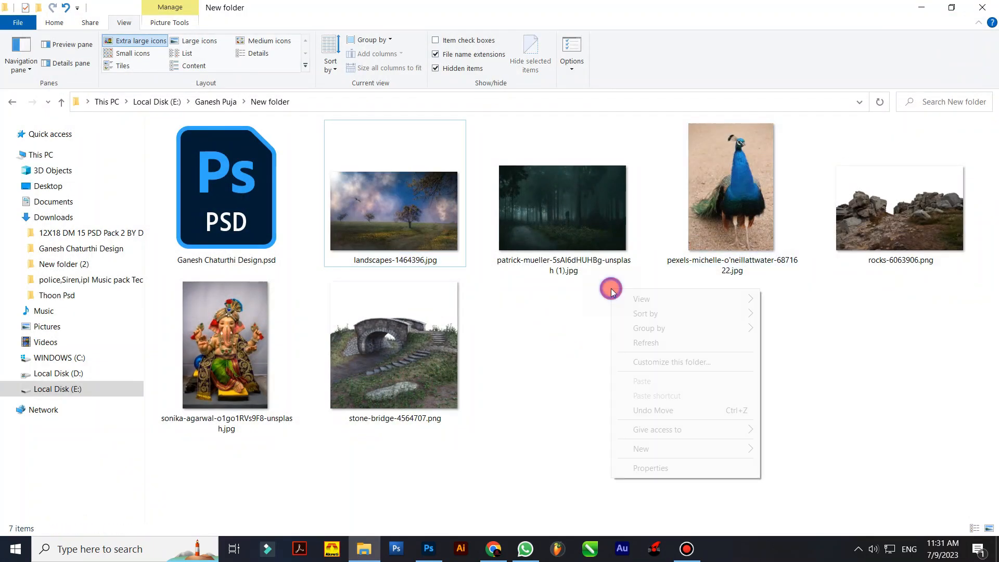
left_click(651, 341)
left_click(417, 221)
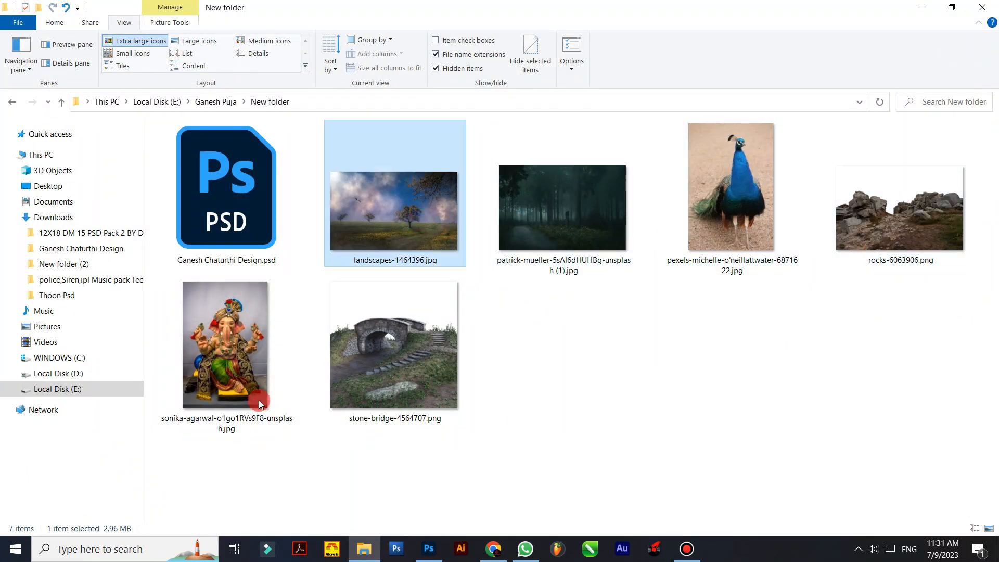
left_click(656, 357)
left_click_drag(229, 208, 396, 125)
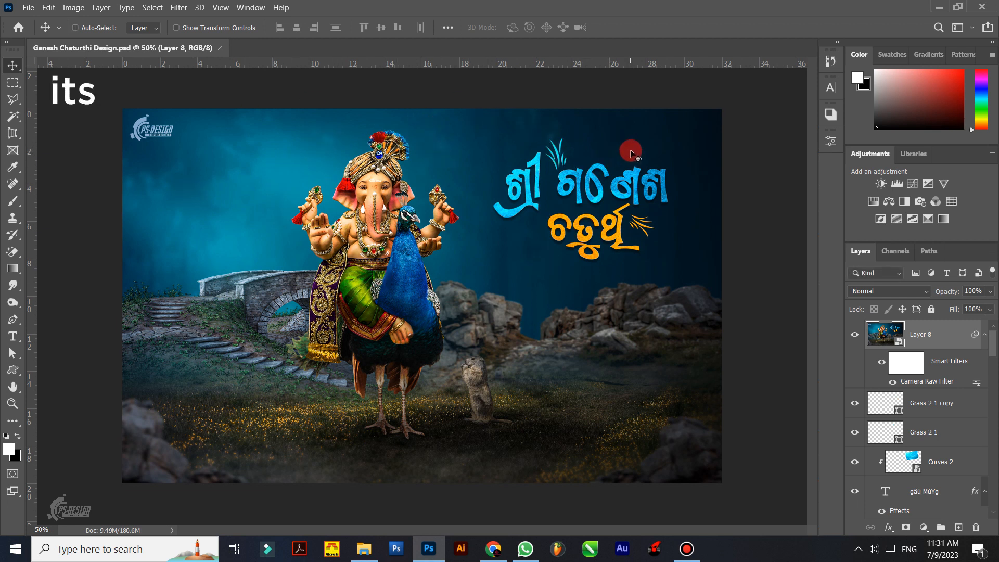
Examine the finished Ganesha and peacock composite up close
key("ctrl+1")
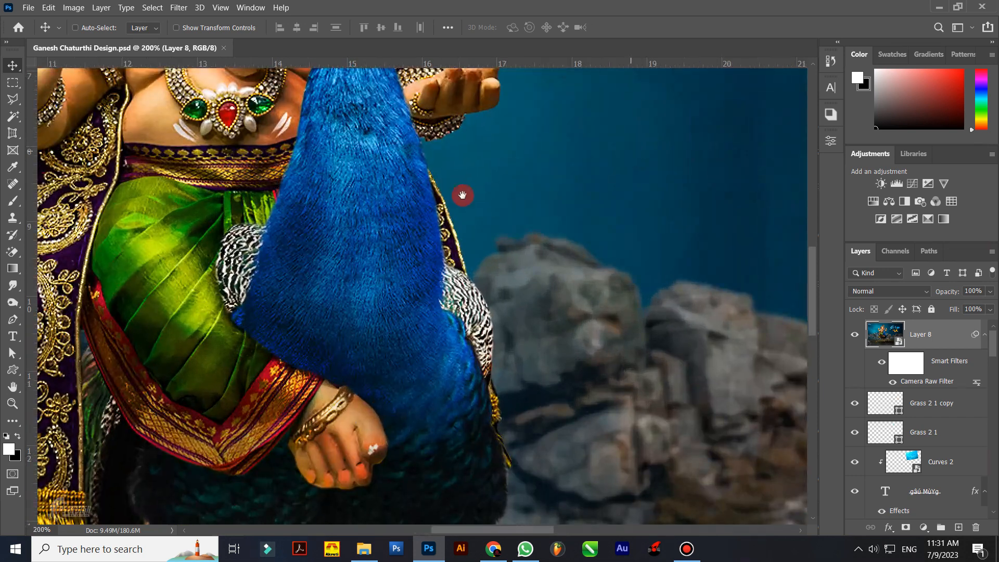
left_click_drag(268, 132, 352, 276)
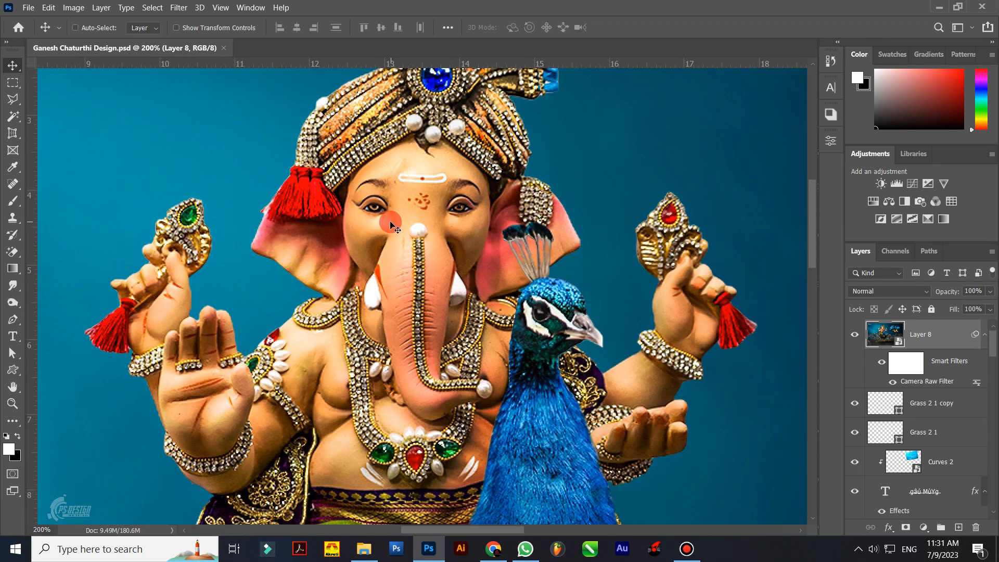
key("ctrl+minus")
left_click_drag(90, 345, 355, 317)
left_click_drag(456, 280, 387, 277)
left_click_drag(400, 237, 355, 250)
Check the document's width, height and resolution in Image Size, previewing the idol's face
left_click(76, 8)
mouse_move(83, 20)
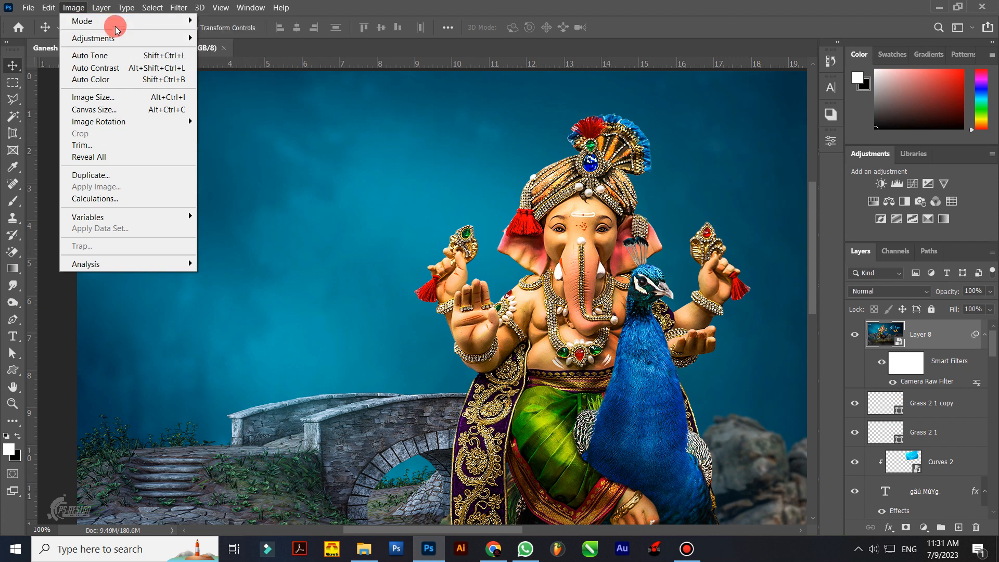
left_click(99, 98)
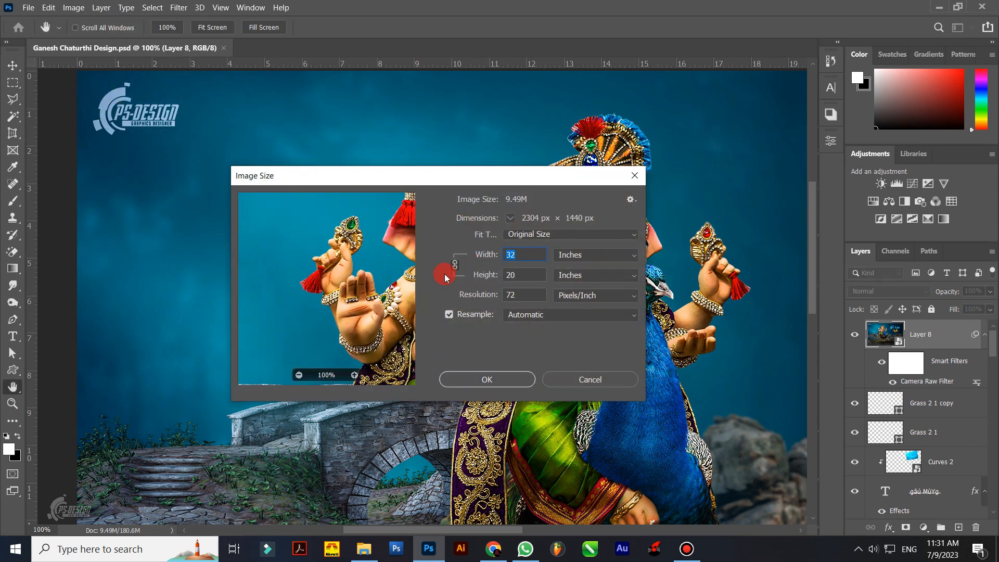
left_click_drag(368, 259, 340, 284)
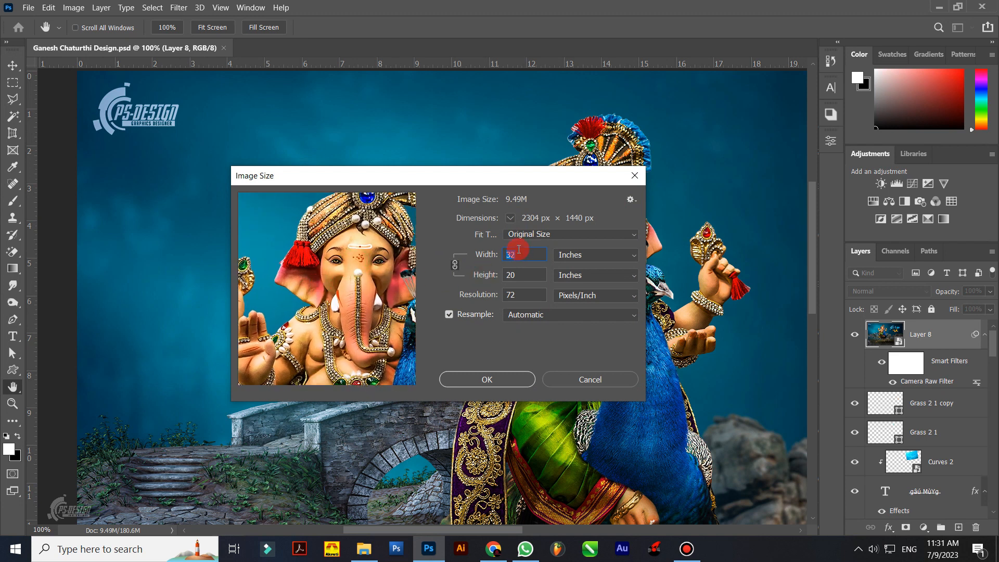
left_click_drag(397, 273, 413, 349)
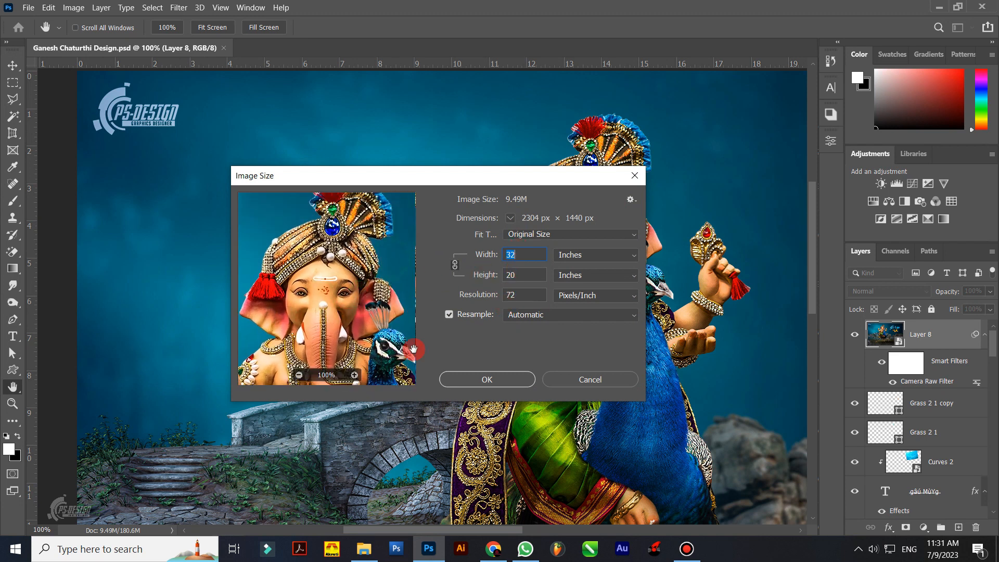
left_click(487, 380)
Survey the design's title lettering, rocks, bridge, flower field and foreground, and return to the full view
left_click_drag(581, 211, 527, 202)
left_click_drag(685, 310, 638, 282)
left_click_drag(726, 319, 601, 305)
mouse_move(701, 302)
left_mouse_down()
mouse_move(587, 310)
mouse_move(635, 314)
mouse_move(605, 264)
left_mouse_up()
mouse_move(678, 357)
left_mouse_down()
mouse_move(653, 349)
mouse_move(630, 294)
left_mouse_up()
mouse_move(631, 369)
left_mouse_down()
mouse_move(625, 341)
mouse_move(674, 359)
left_mouse_up()
left_click_drag(359, 364, 521, 349)
left_click_drag(398, 354, 535, 350)
mouse_move(312, 352)
left_mouse_down()
mouse_move(457, 350)
mouse_move(518, 367)
left_mouse_up()
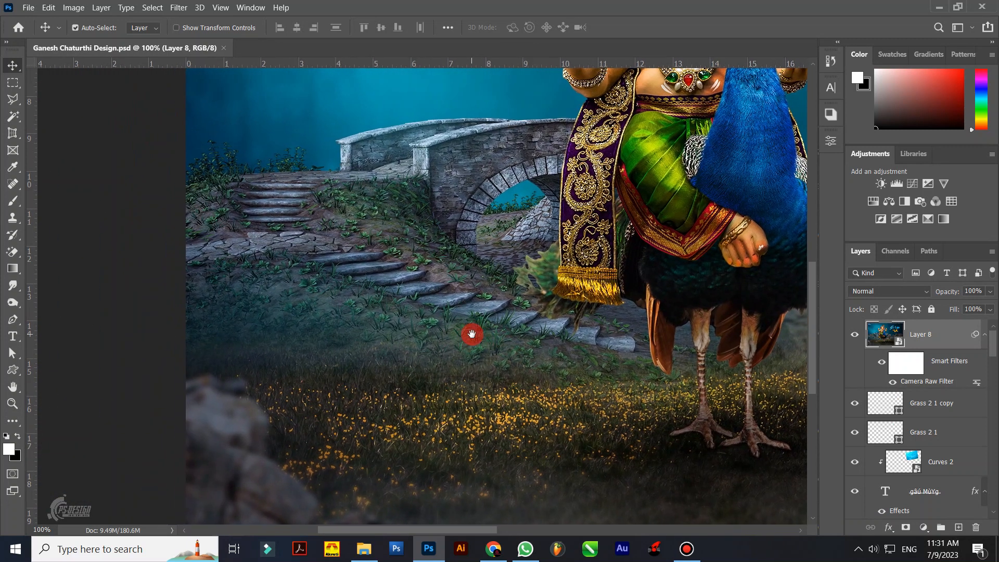
left_click_drag(471, 335, 486, 302)
left_click_drag(469, 383, 416, 398)
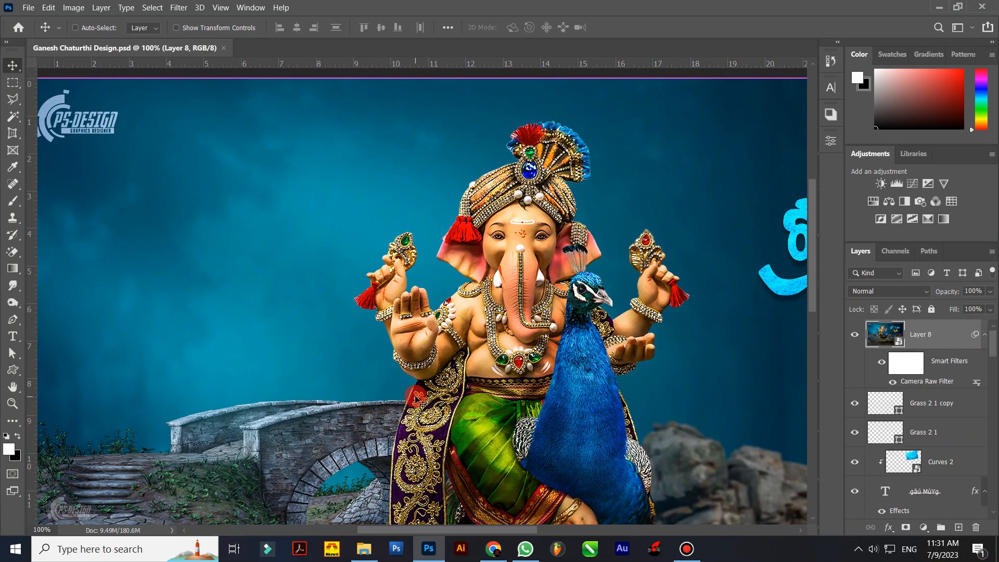
scroll(416, 398, "down", 1)
scroll(417, 399, "down", 1)
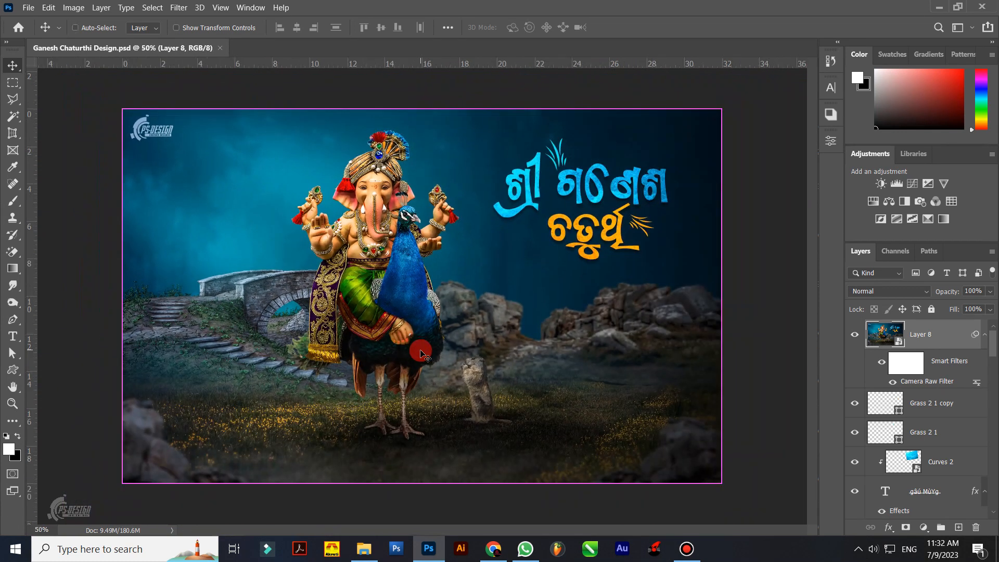
Compare the design with and without the Camera Raw-filtered Layer 8, leaving that layer hidden
left_click(781, 354, "ctrl")
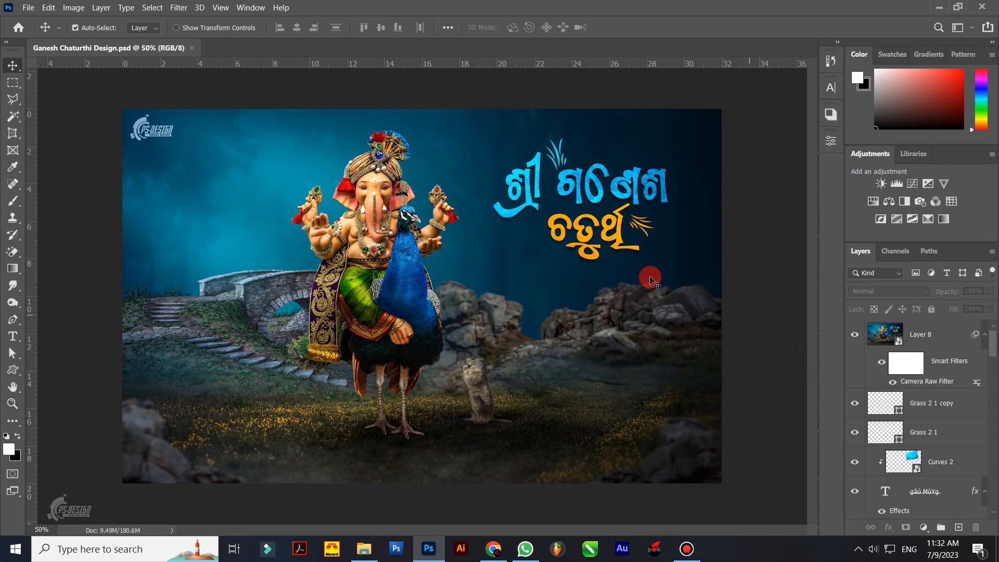
left_click(655, 302)
left_click(855, 333)
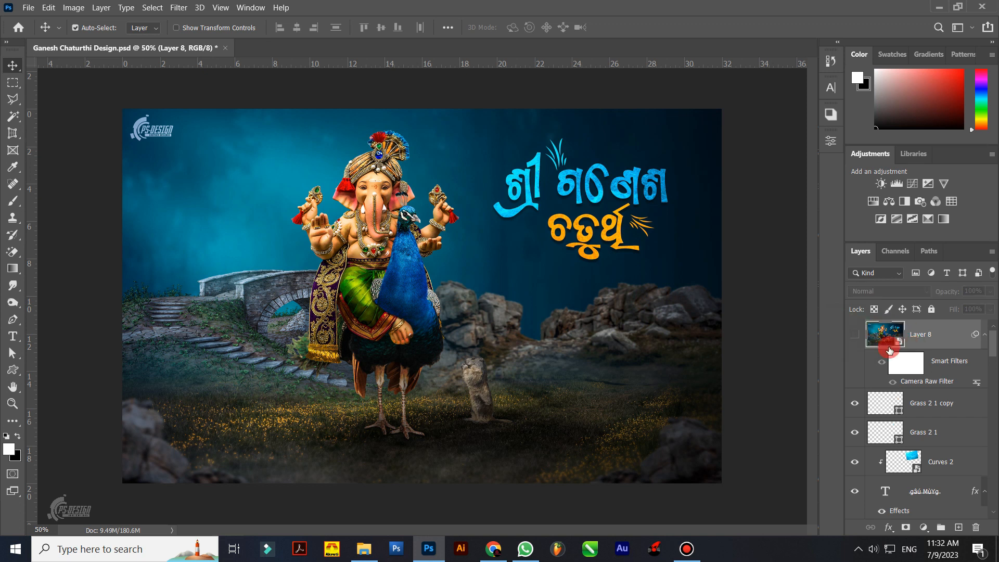
left_click(855, 334)
left_click(856, 335)
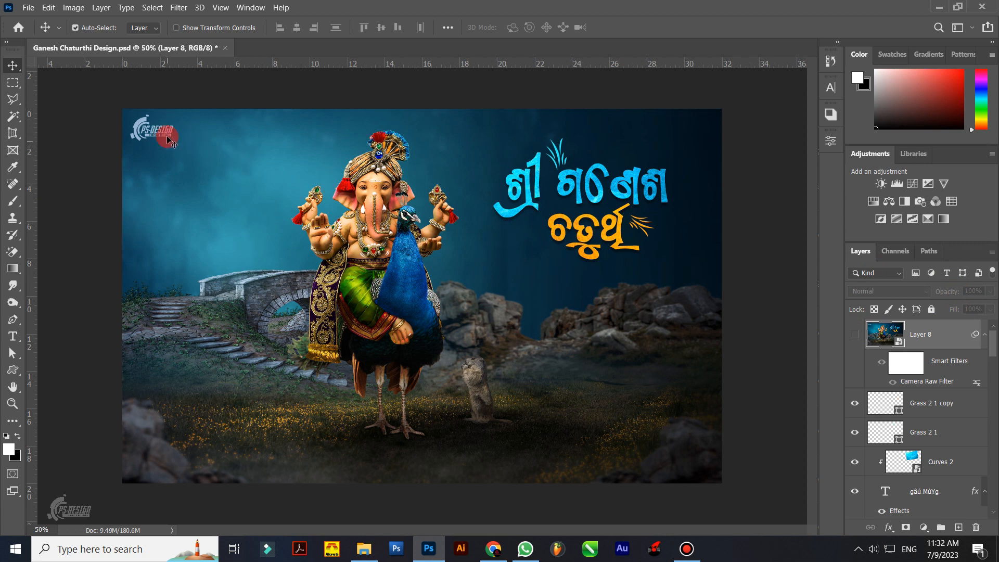
Toggle the Pin Light layer Rectangle 1 copy to compare its glow, leave it hidden, and select Layer 2
left_click(224, 143)
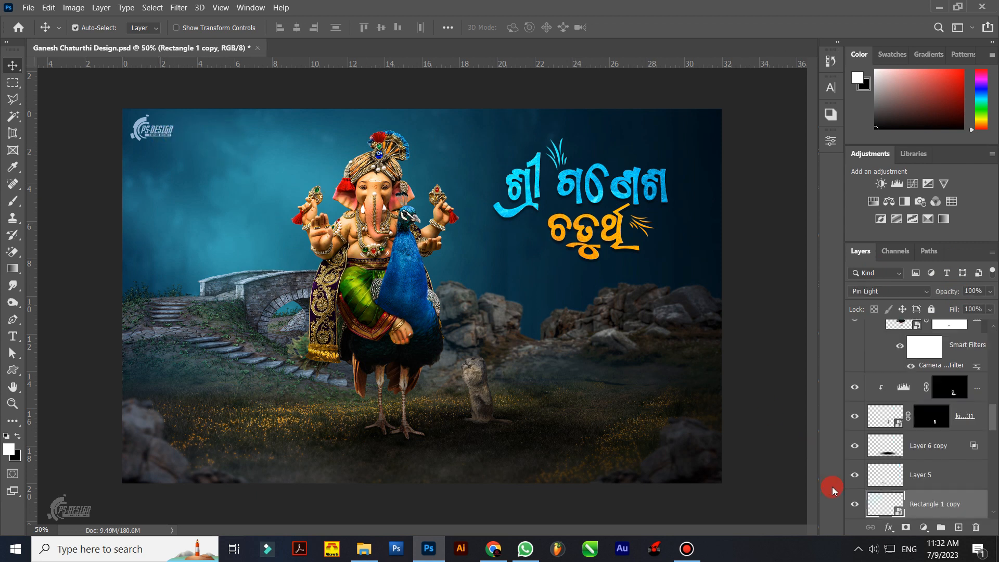
left_click(855, 505)
left_click(856, 504)
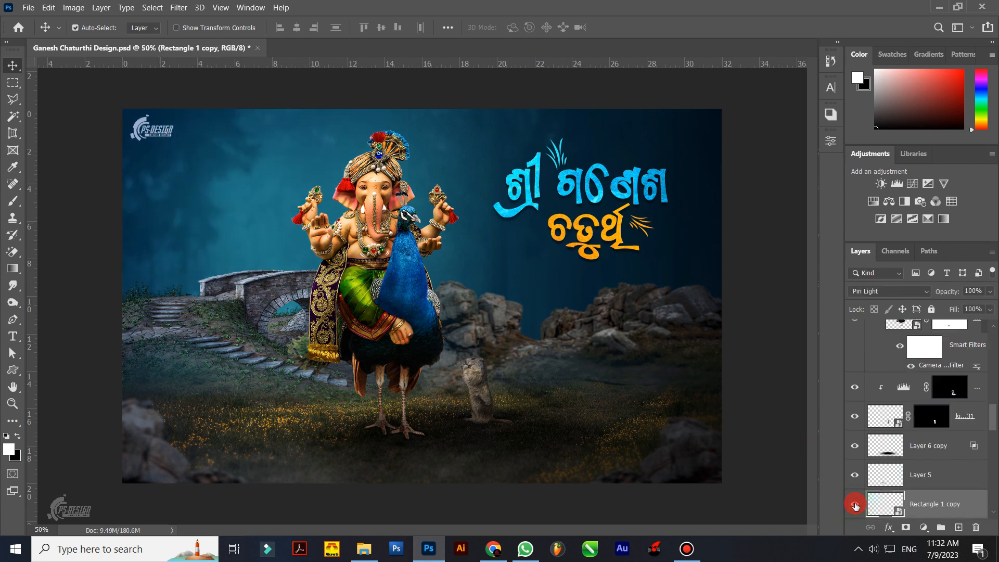
left_click(856, 505)
left_click_drag(193, 166, 283, 188)
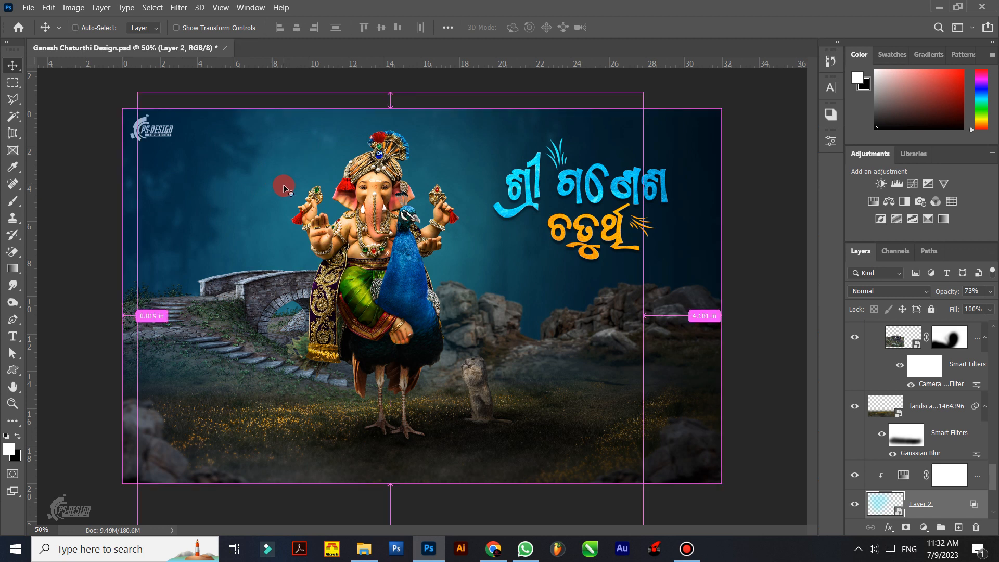
Browse the layer stack and select the rocks-6063906 layer by picking the rock pile beneath the title lettering
key("ctrl+z")
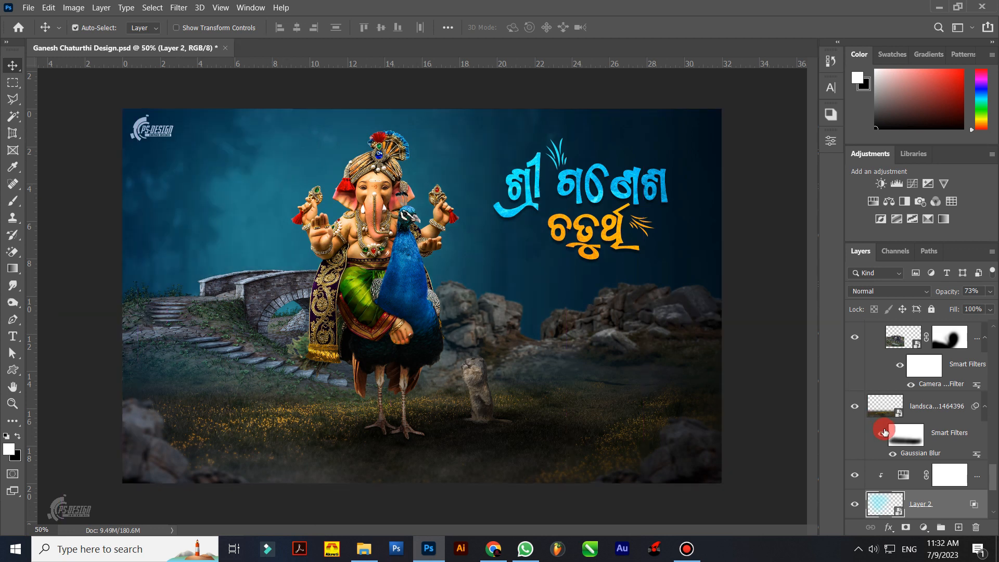
scroll(885, 432, "down", 6)
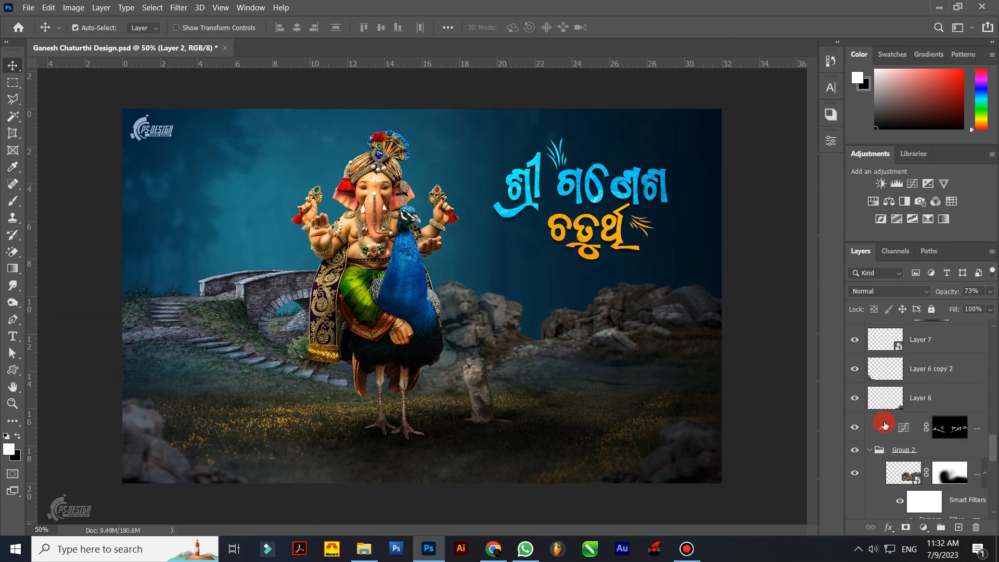
scroll(885, 424, "up", 2)
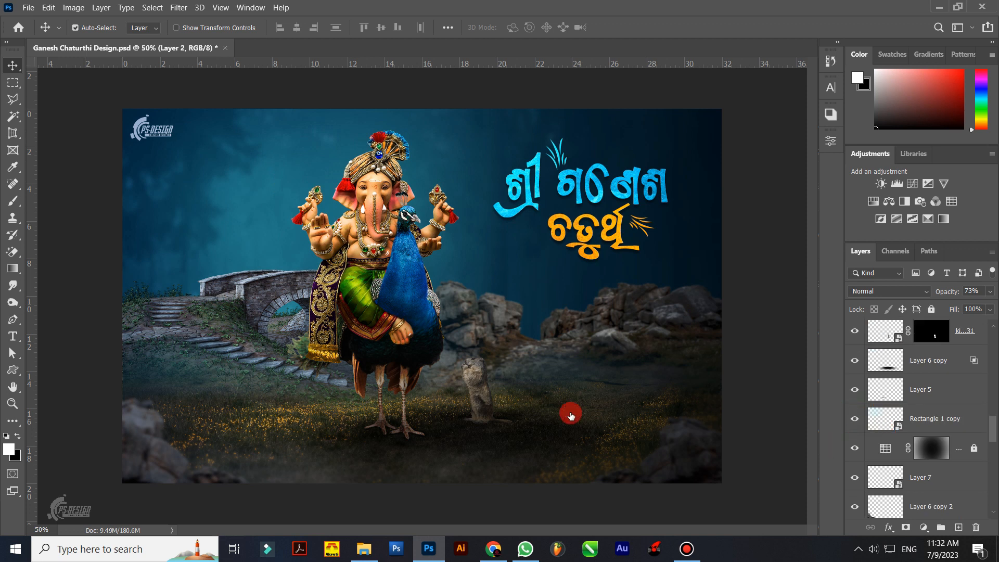
left_click(635, 315)
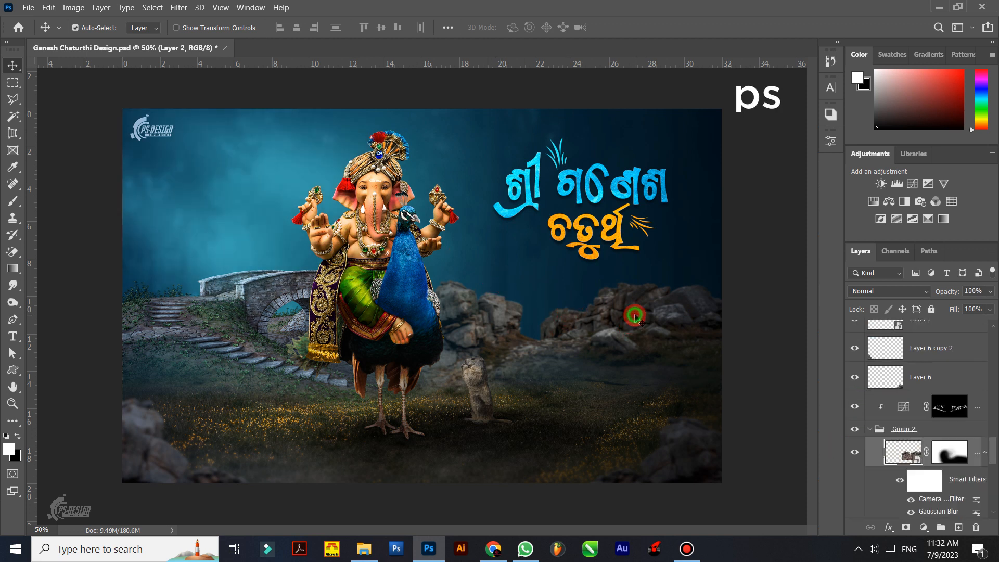
Compare the design with and without the blue Color Fill layer above Layer 0, leaving it visible
scroll(924, 457, "down", 6)
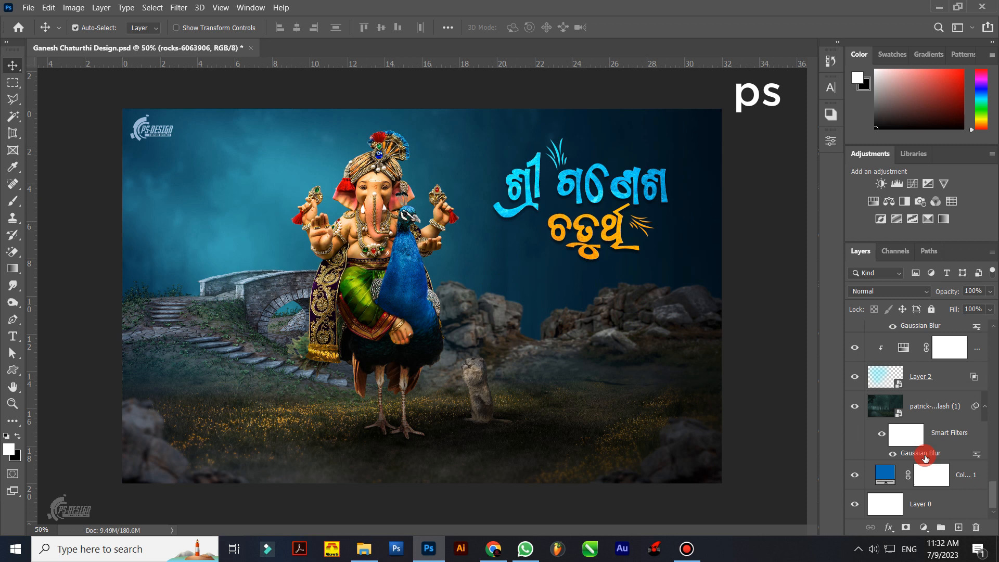
left_click(856, 473)
left_click(856, 473)
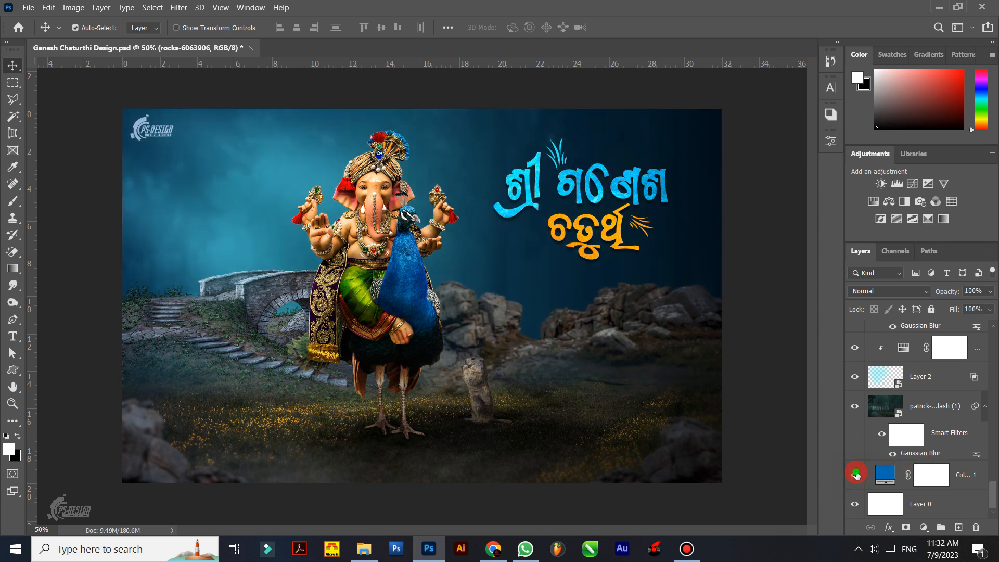
left_click(856, 473)
left_click(856, 473)
Select the patrick-mueller forest background layer and compare the design with and without it, leaving it visible
left_click(884, 409)
left_click(856, 406)
left_click(857, 407)
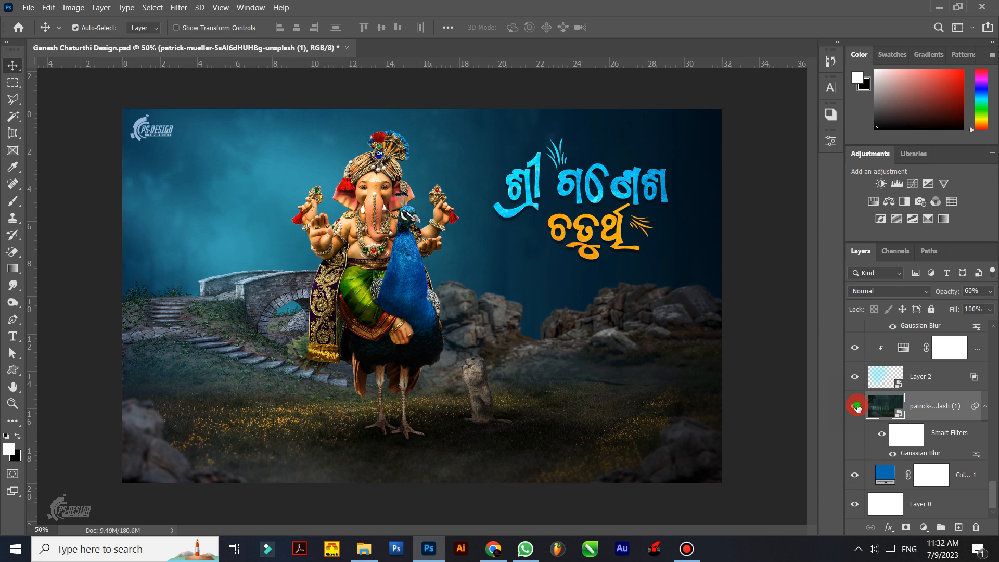
left_click(856, 406)
left_click(857, 407)
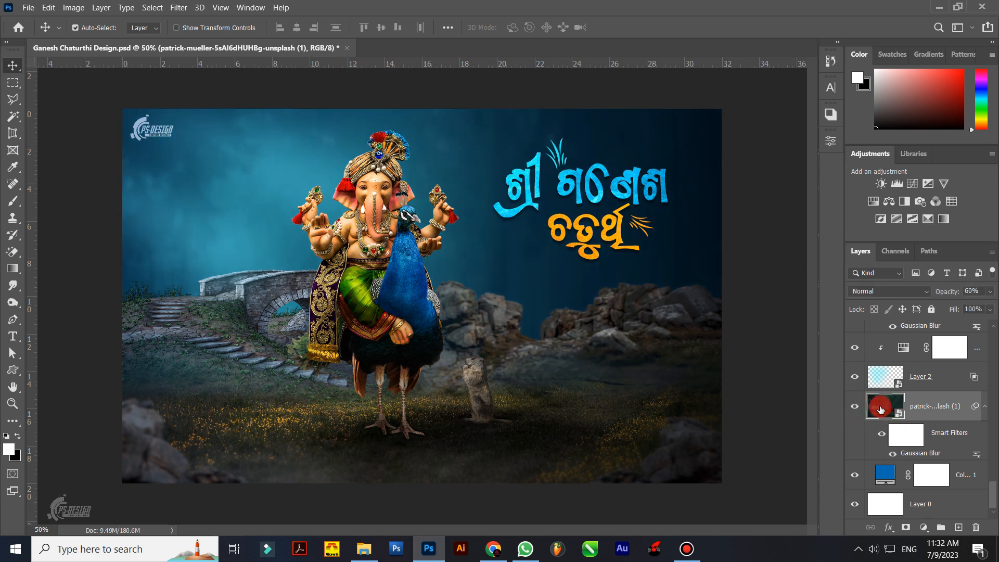
Compare the foreground with and without the Gaussian-blurred landscape flower field layer, leaving it visible
scroll(869, 386, "up", 5)
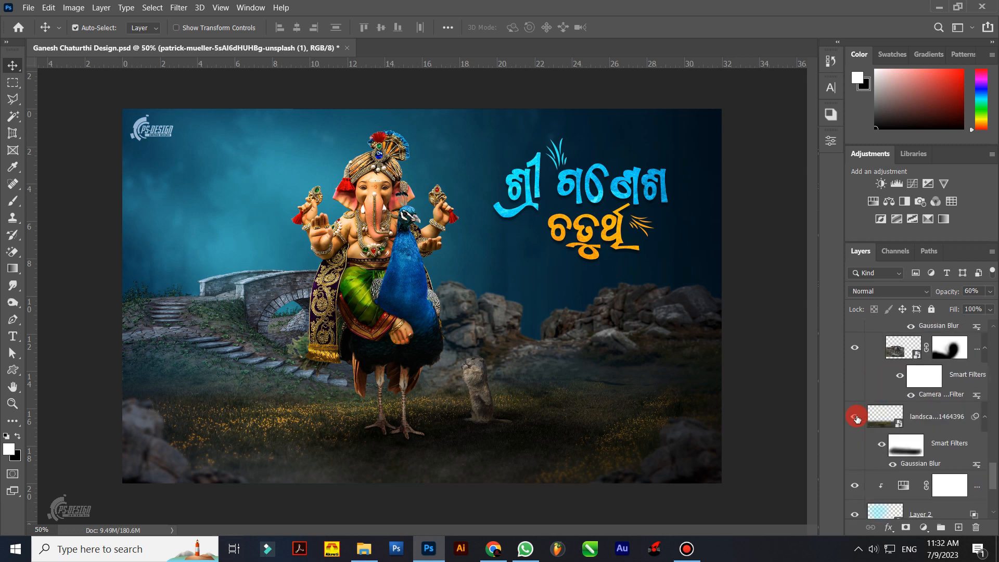
left_click(857, 418)
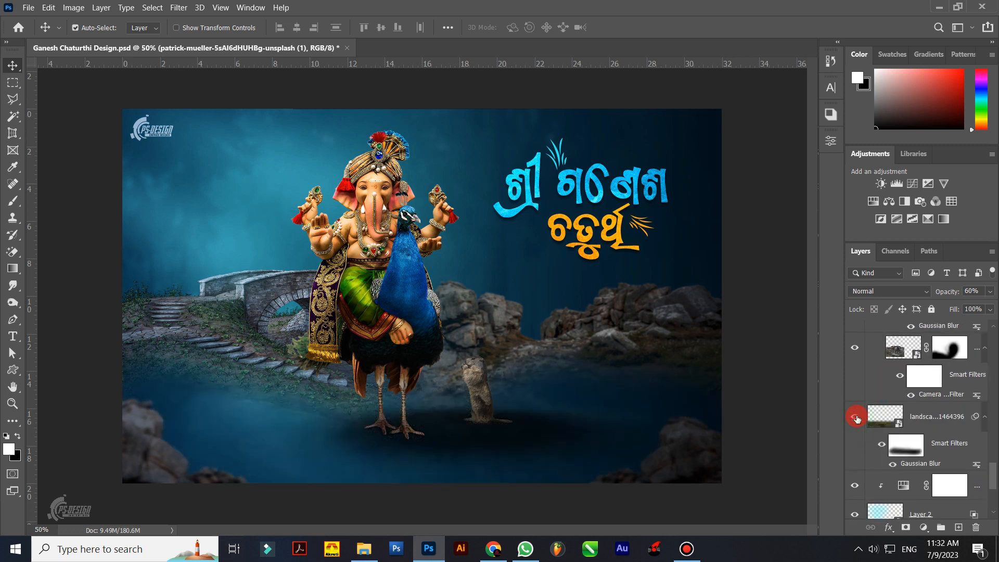
left_click(857, 418)
Toggle the masked bridge and steps layer in Group 2 to compare the scene, leaving it visible
scroll(873, 415, "up", 2)
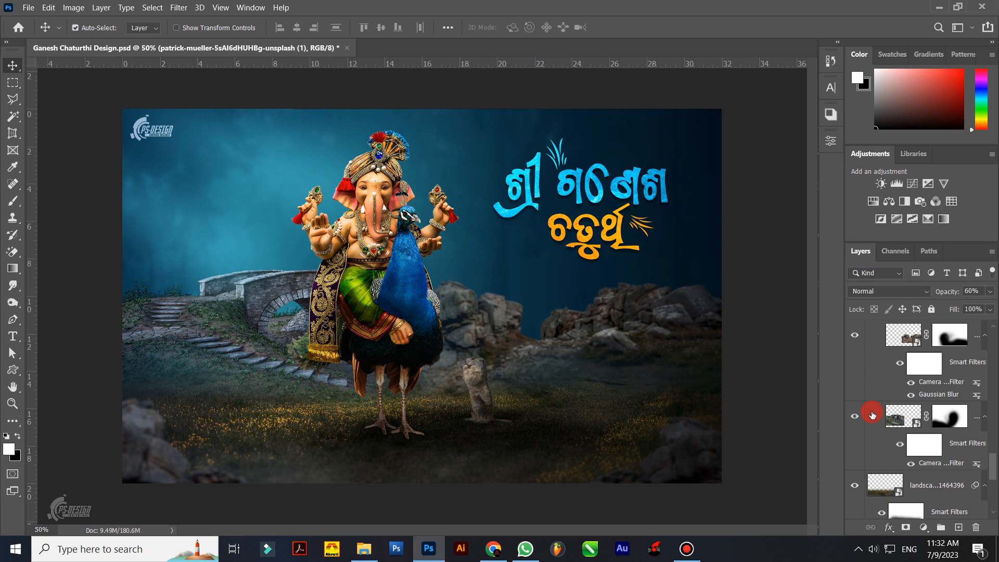
left_click(857, 418)
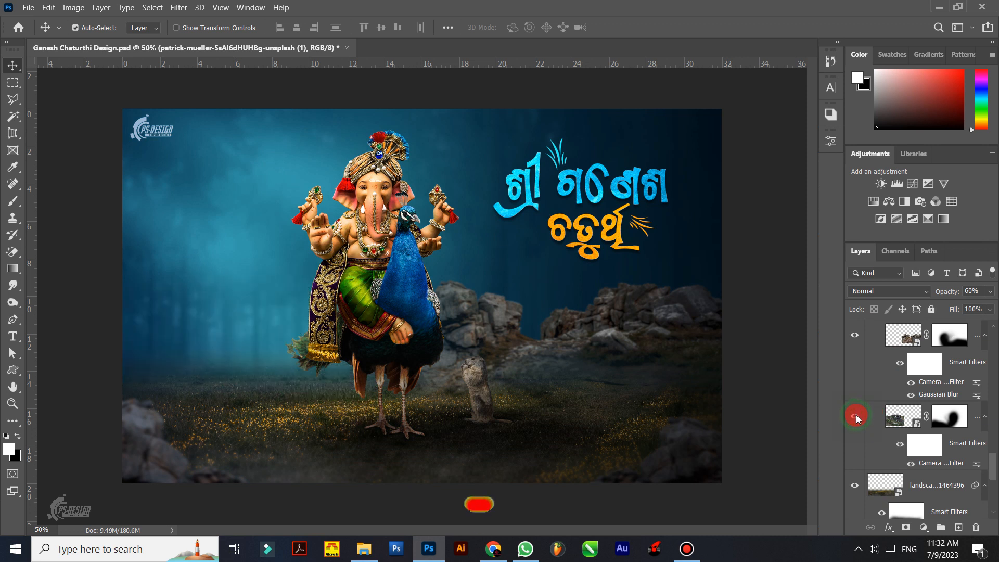
left_click(857, 417)
left_click(857, 418)
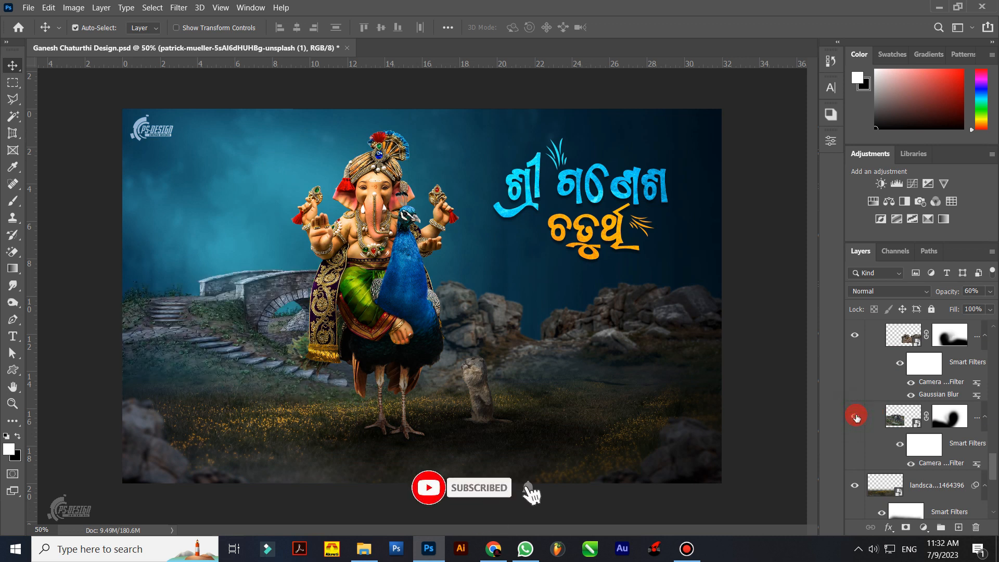
left_click(857, 417)
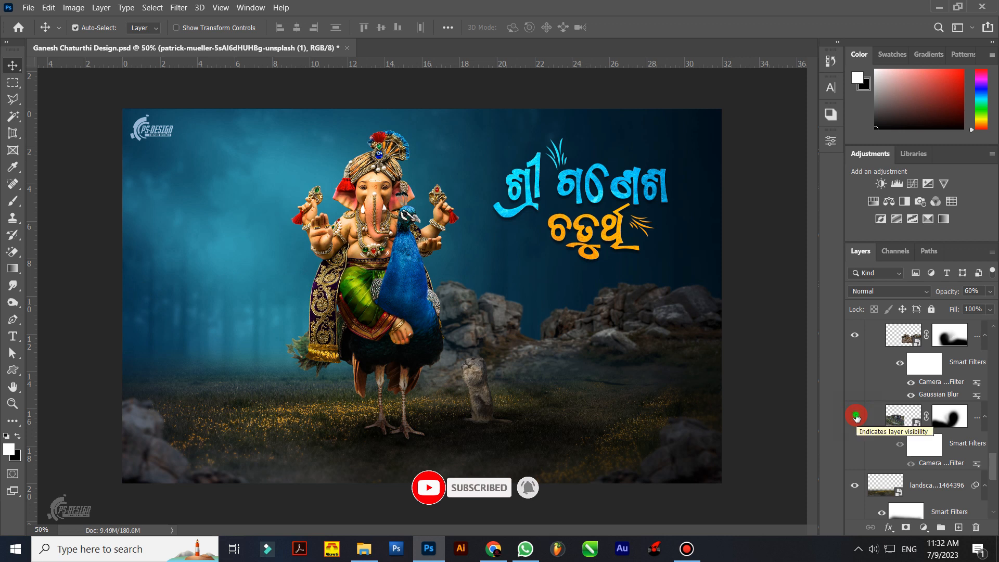
left_click(857, 417)
Hide both the rocks and bridge layers in Group 2 to examine the bare background, and show them again
scroll(864, 414, "up", 2)
left_click(855, 405)
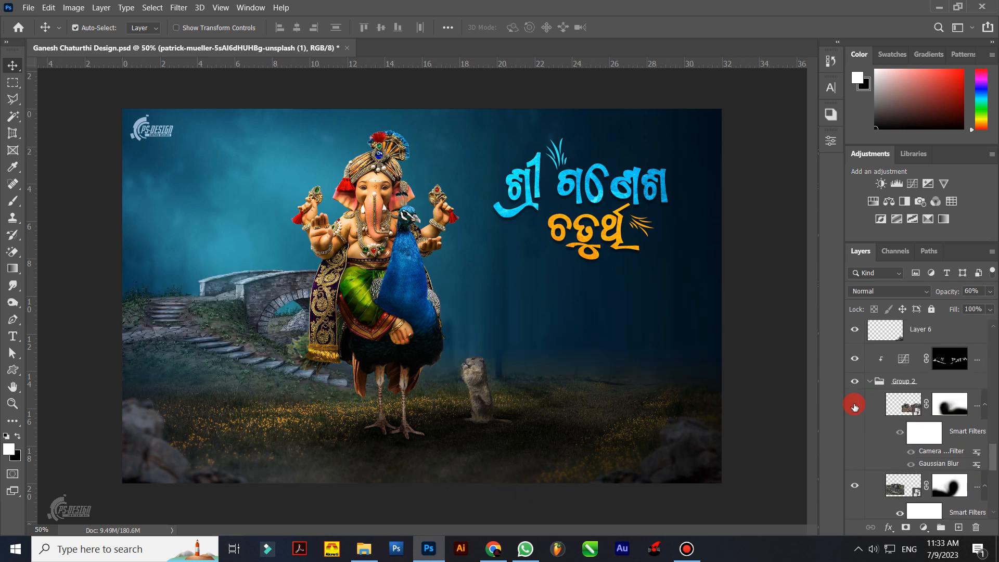
left_click(857, 485)
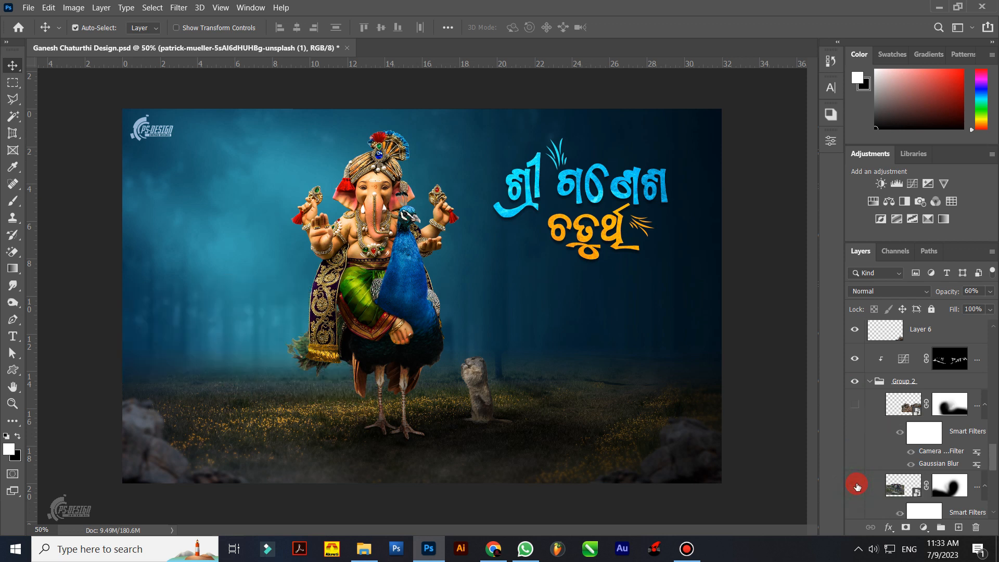
left_click(855, 405)
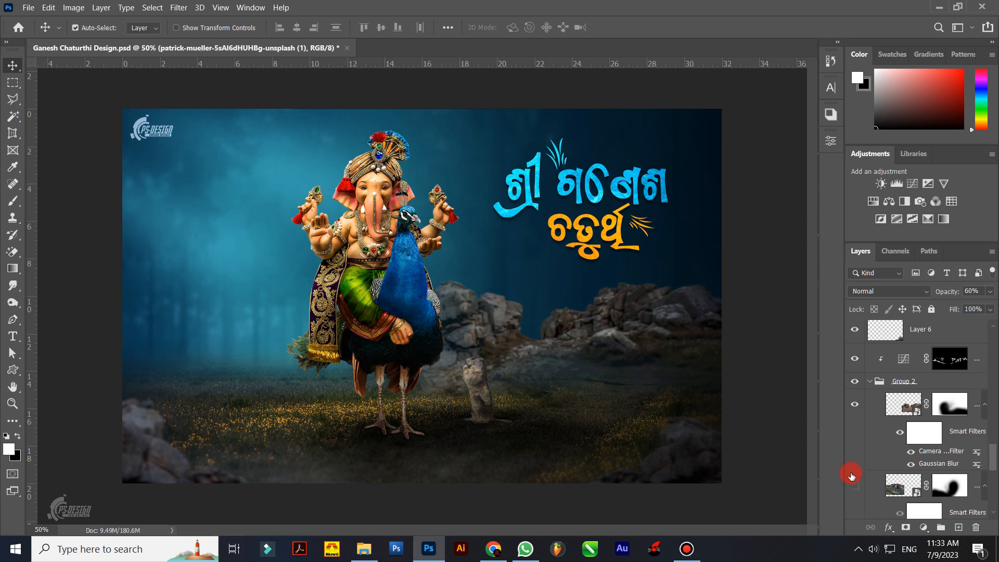
left_click(856, 488)
Compare the rocks and bridge with and without the clipped Curves adjustment above Group 2, leaving it visible
scroll(867, 438, "up", 3)
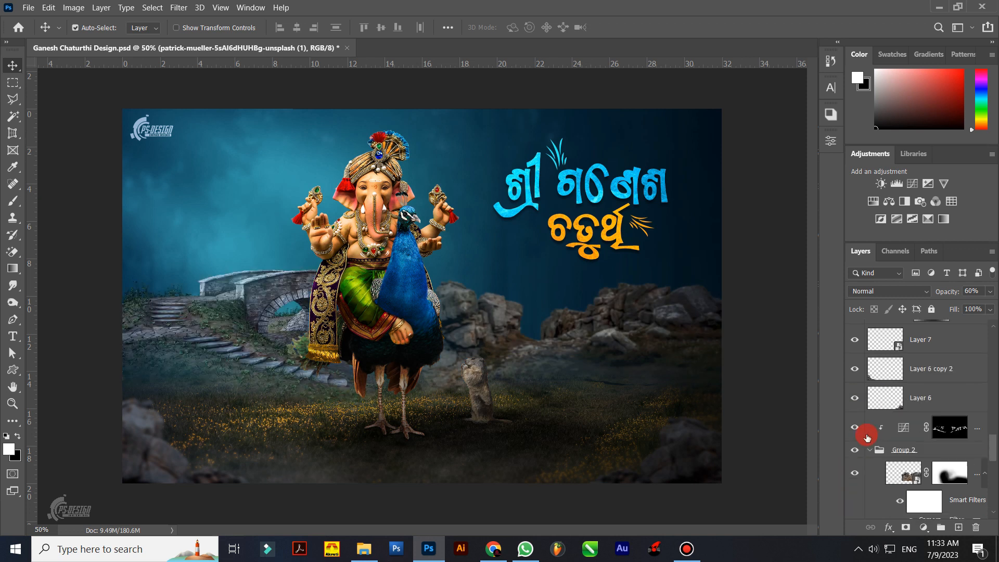
left_click(856, 428)
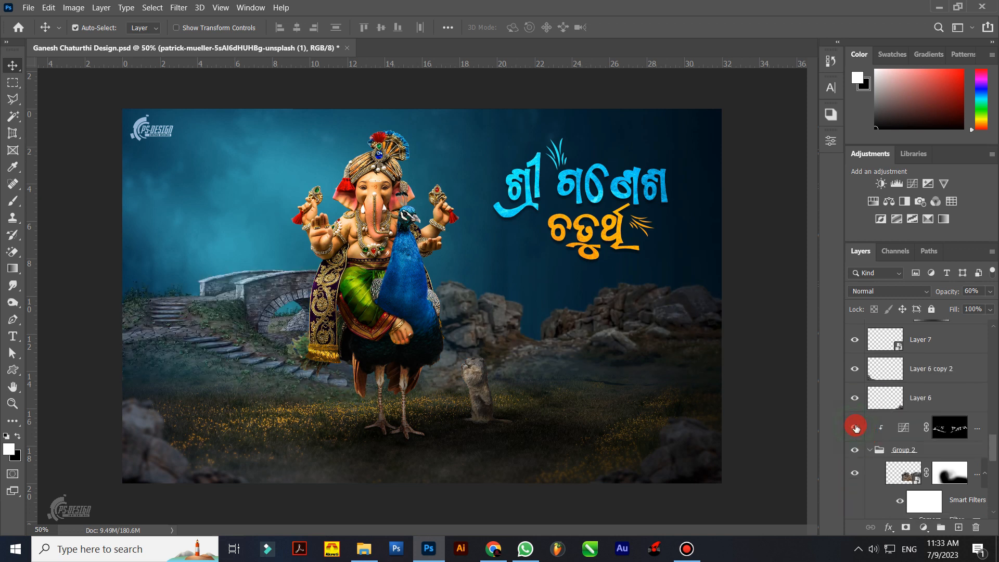
left_click(856, 428)
left_click(856, 428)
key("ctrl+plus")
left_click(856, 427)
left_click(856, 428)
left_click(857, 428)
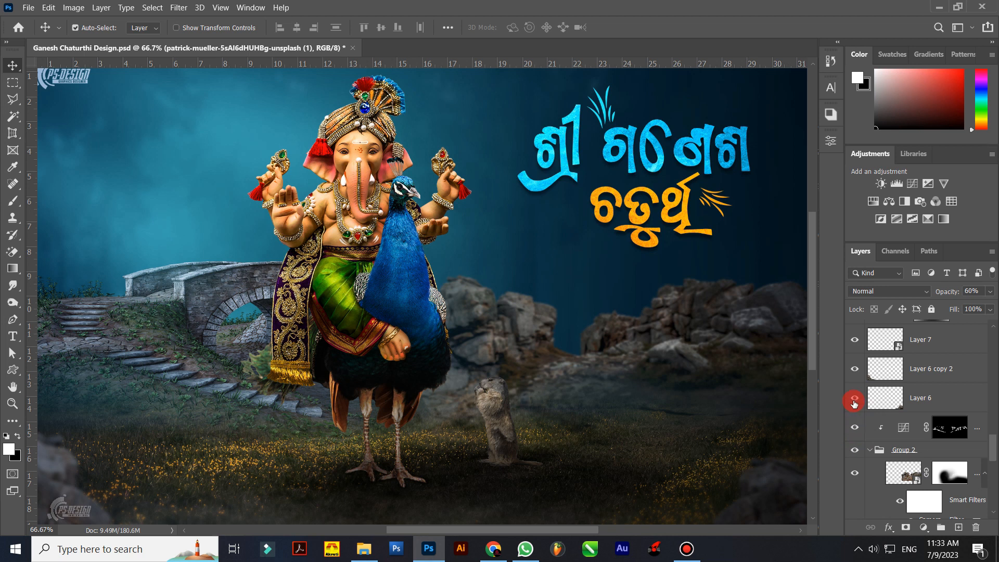
Toggle Layer 6 and Layer 6 copy 2 to compare the dark foreground rocks in the corners, leaving both visible
key("ctrl+minus")
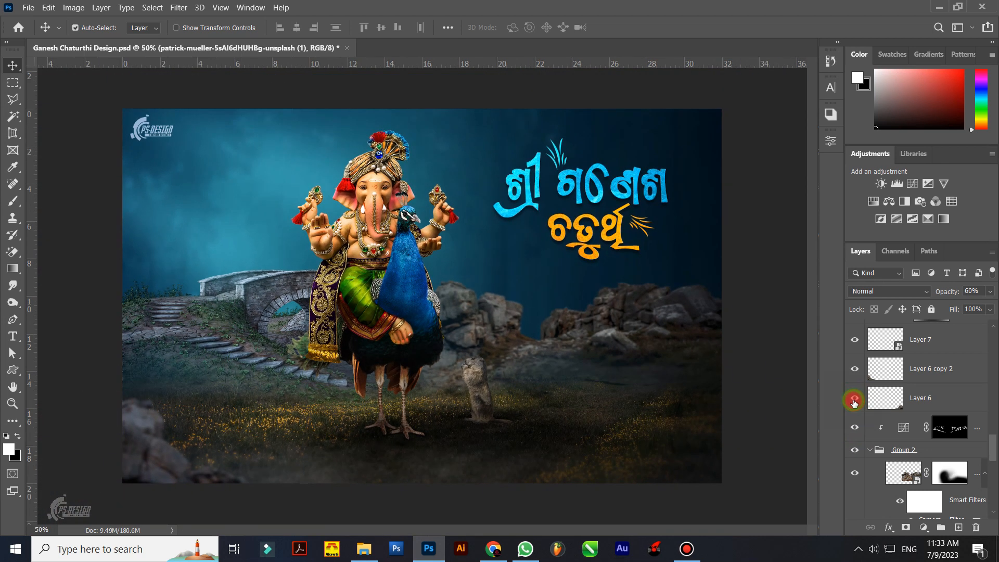
left_click(854, 401)
left_click(855, 402)
left_click(855, 400)
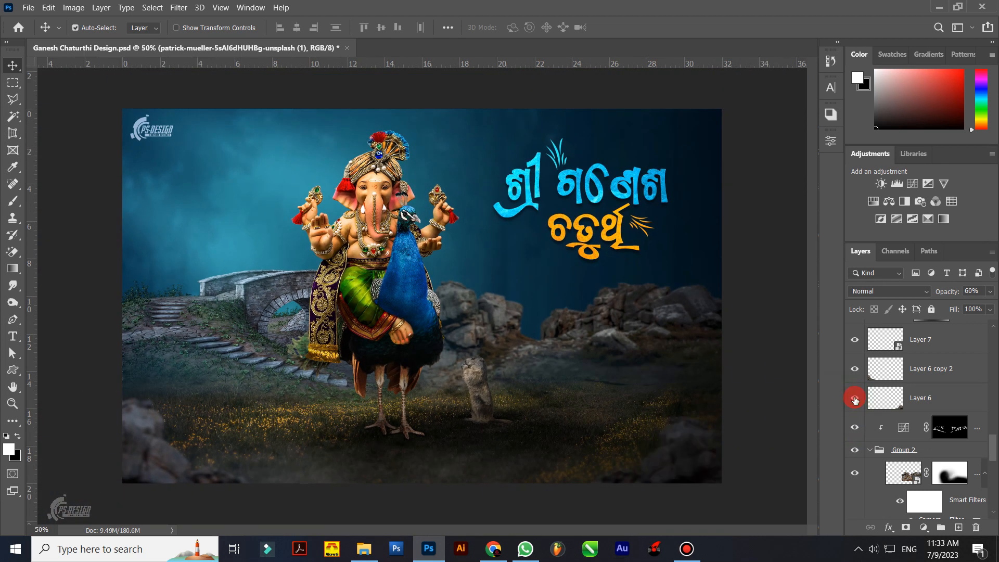
left_click(855, 368)
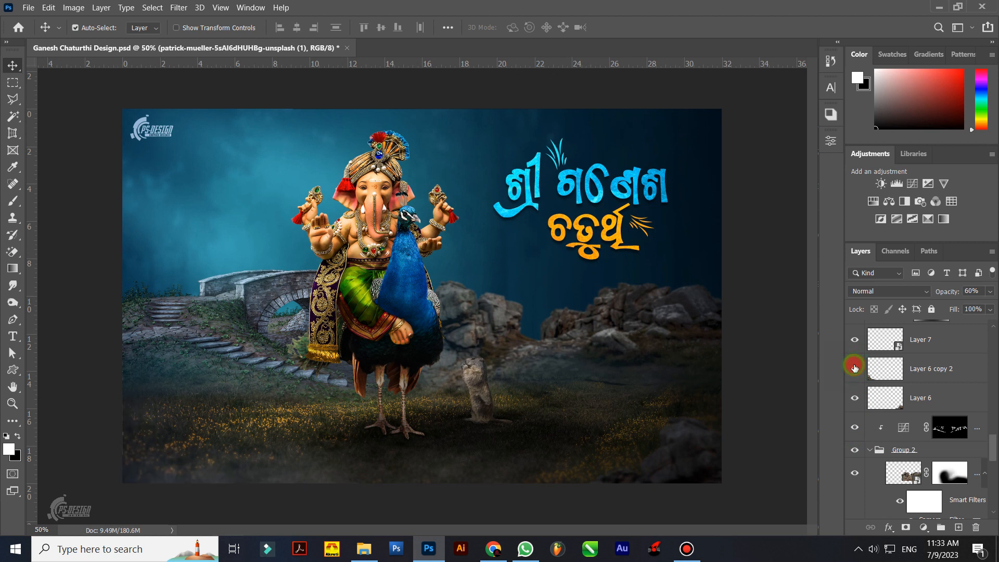
left_click(855, 368)
Compare the overall tone with and without the locked Color Lookup adjustment with the radial mask, leaving it visible
scroll(855, 372, "up", 2)
left_click(856, 380)
left_click(857, 379)
left_click(857, 382)
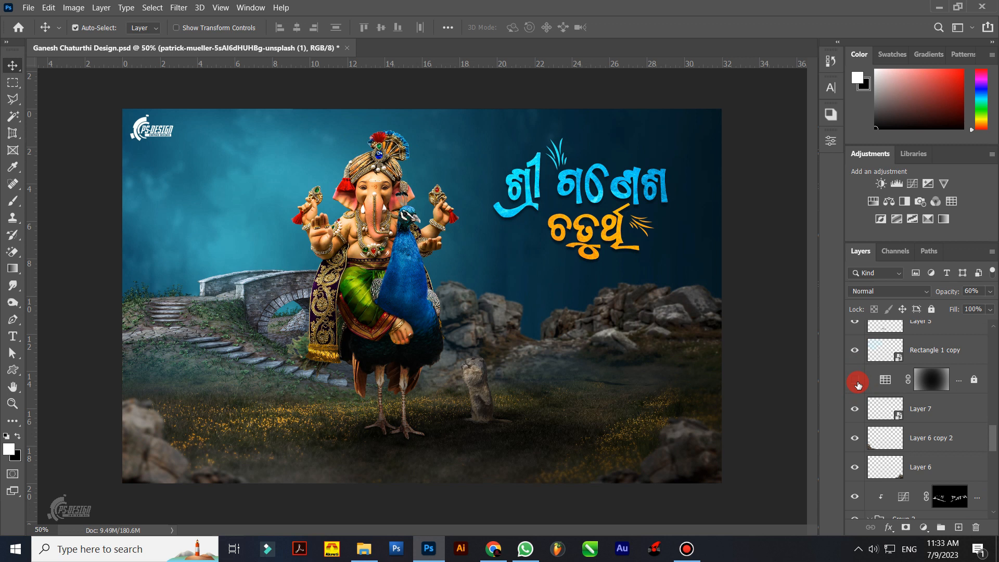
left_click(857, 385)
Examine the small animal beside the peacock by toggling its masked layer and clipped Levels adjustment, leaving both visible
scroll(859, 387, "up", 3)
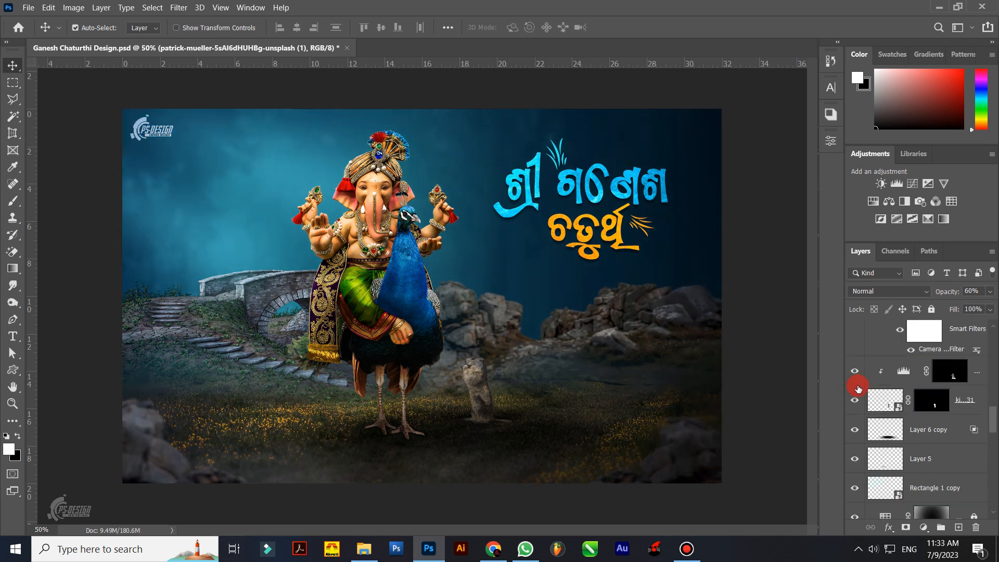
key("ctrl+plus")
key("ctrl+plus")
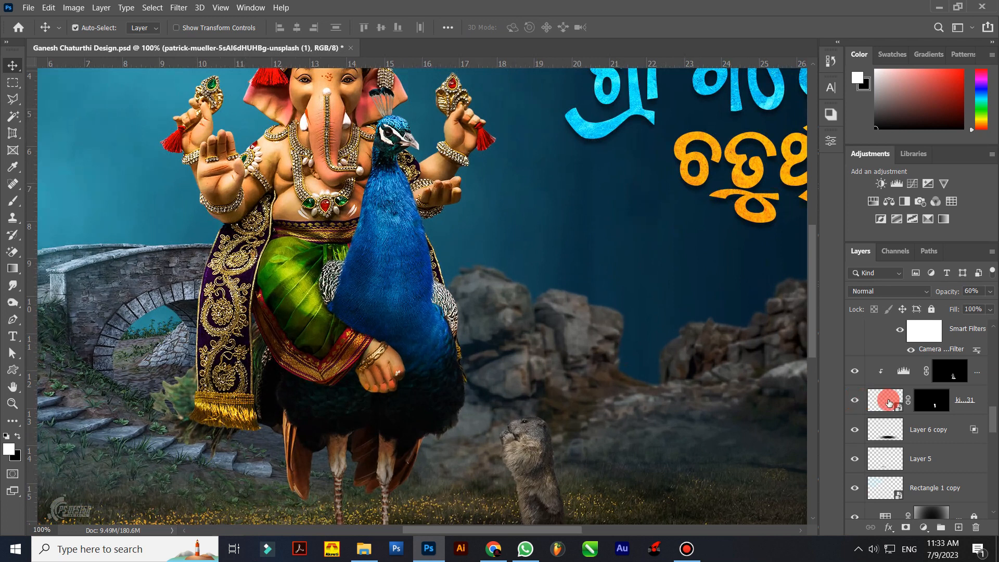
left_click_drag(675, 441, 521, 168)
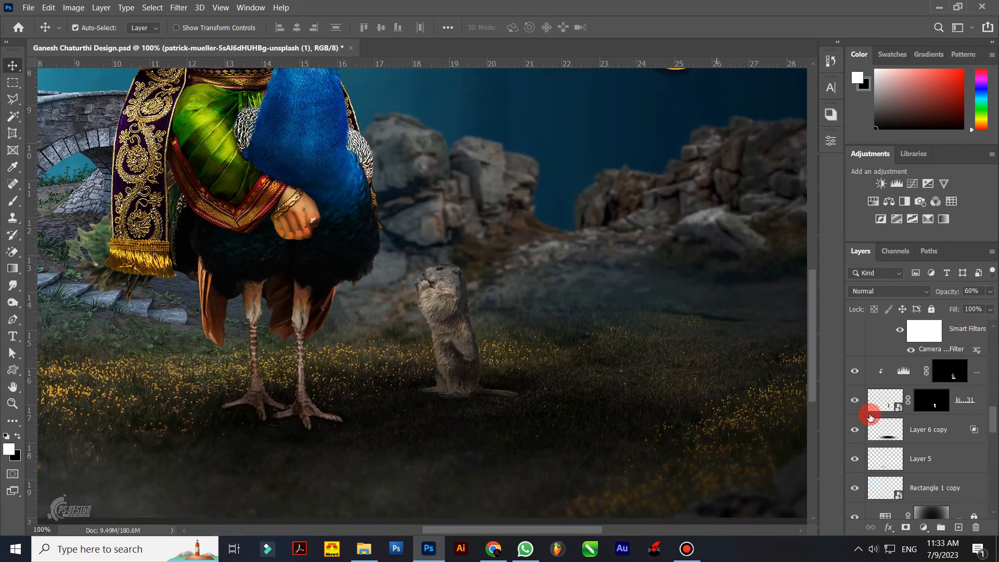
left_click(854, 400)
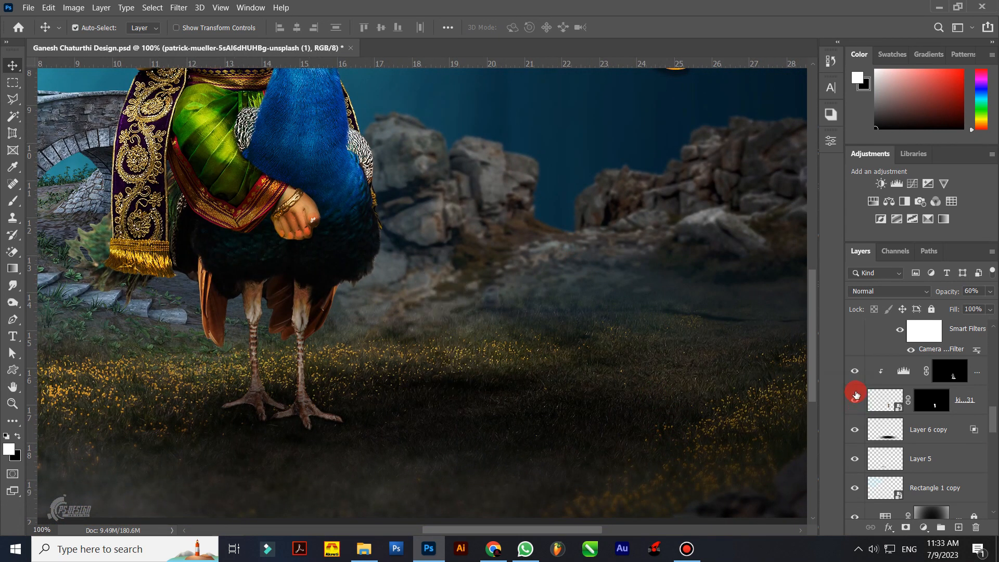
left_click(855, 399)
left_click(857, 373)
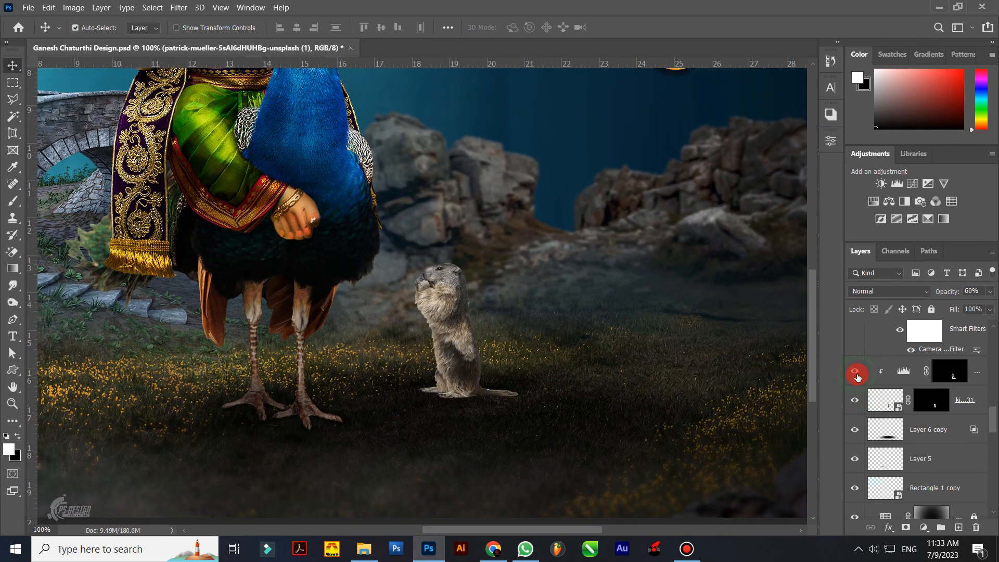
left_click(857, 375)
Compare the ground shading with and without Layer 6 copy and Layer 5, leaving them visible
left_click(858, 430)
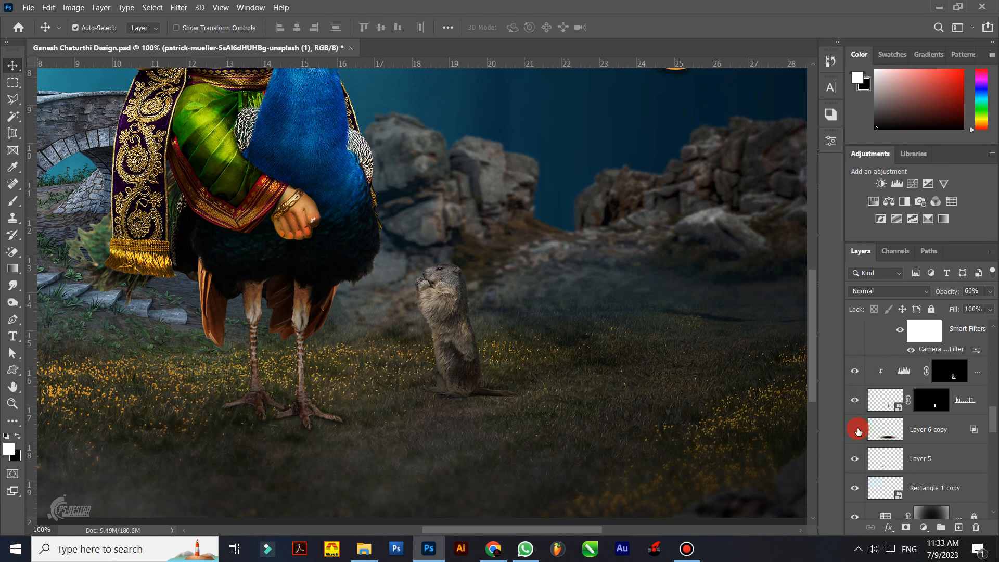
left_click(858, 430)
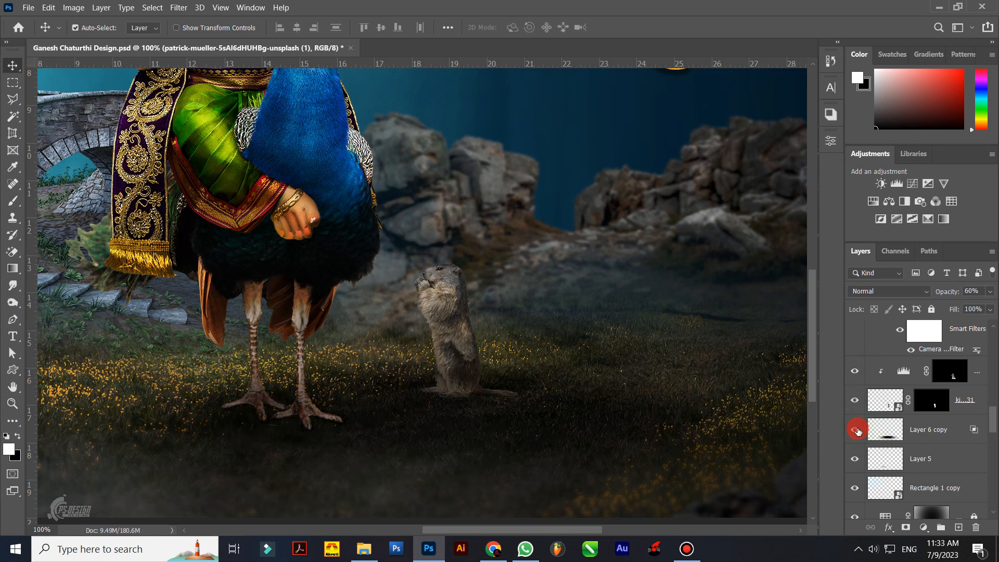
left_click_drag(855, 446, 856, 471)
left_click(857, 459)
Compare the scene with and without the masked peacock layer by toggling its visibility, leaving it visible
left_click_drag(856, 418, 859, 342)
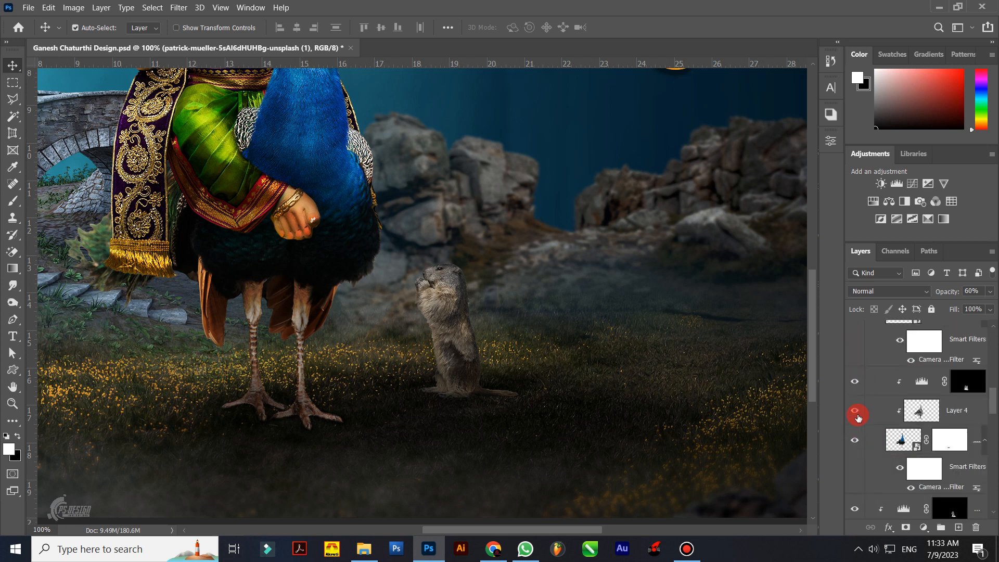
left_click(855, 441)
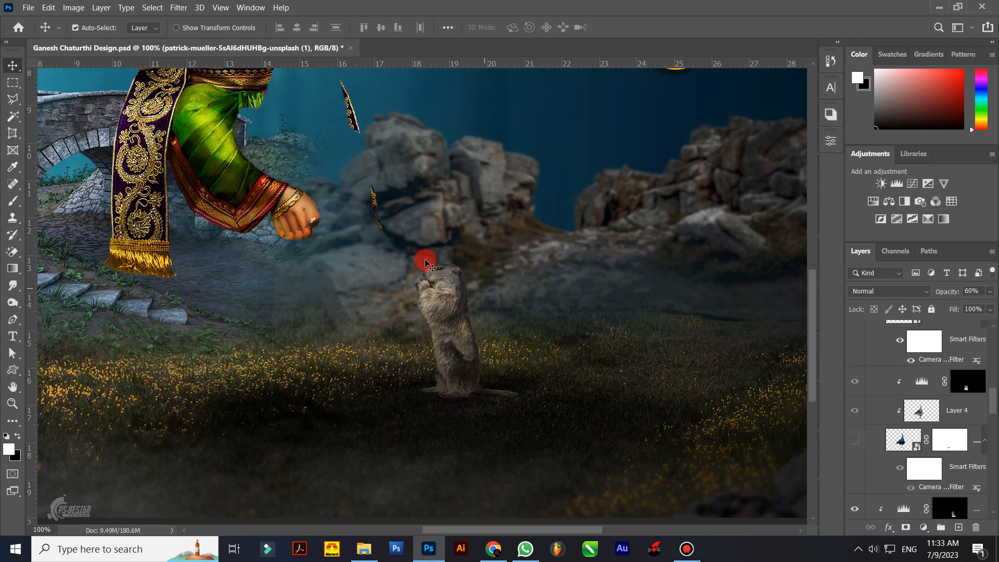
key("ctrl+minus")
key("ctrl+minus")
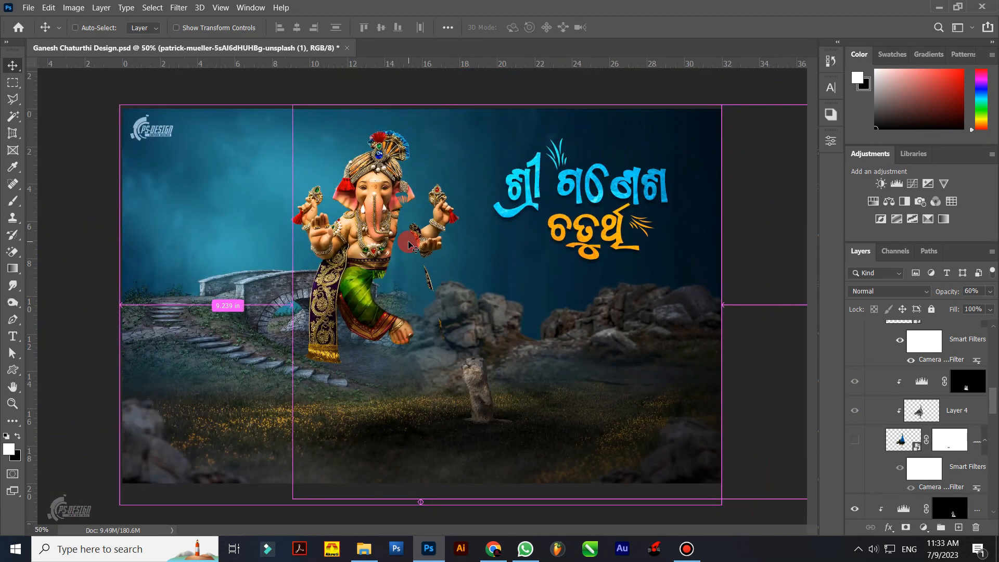
key("ctrl+plus")
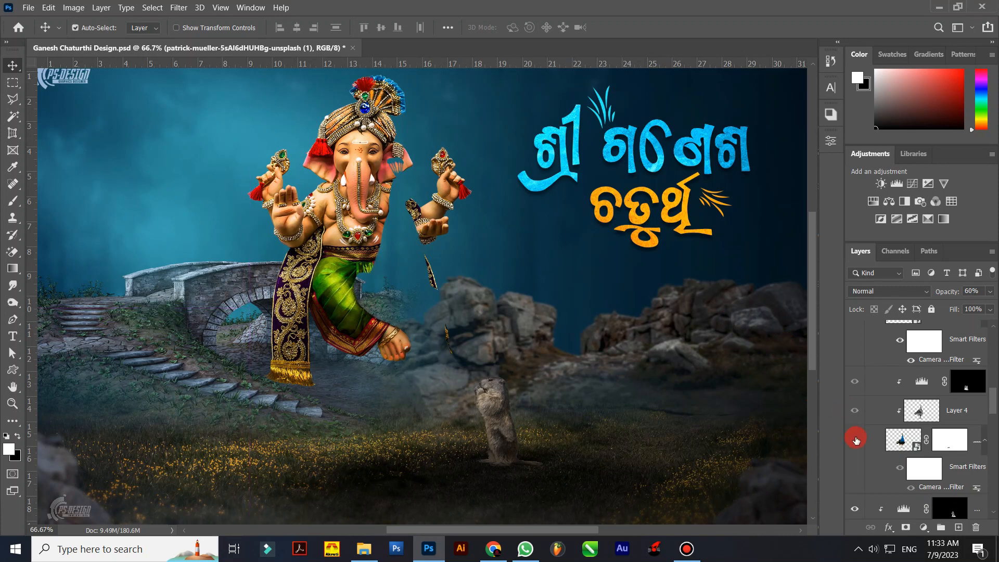
left_click(856, 440)
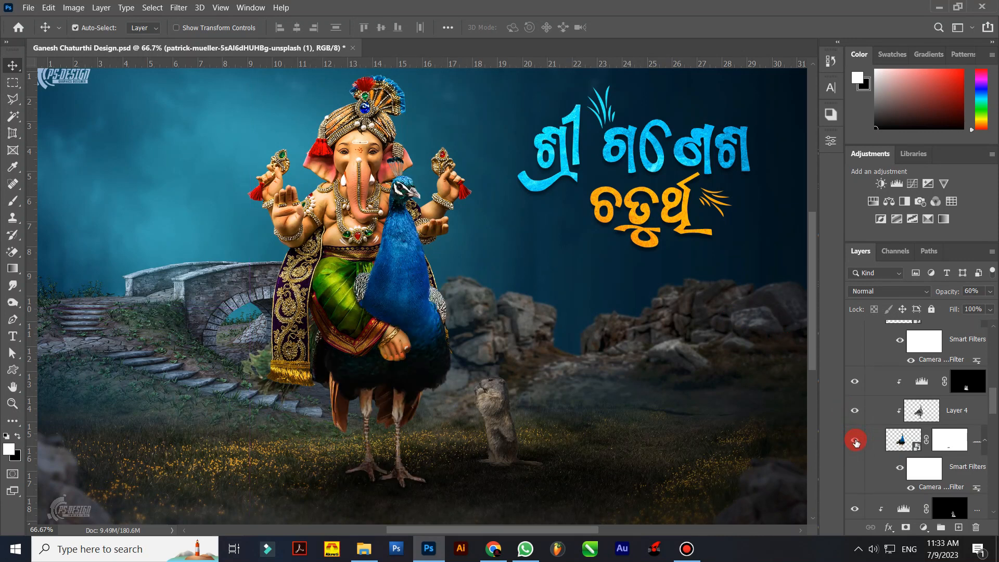
Compare the peacock's shading by toggling the clipped Layer 4 and the clipped Levels adjustment above it, leaving both visible
left_click(854, 411)
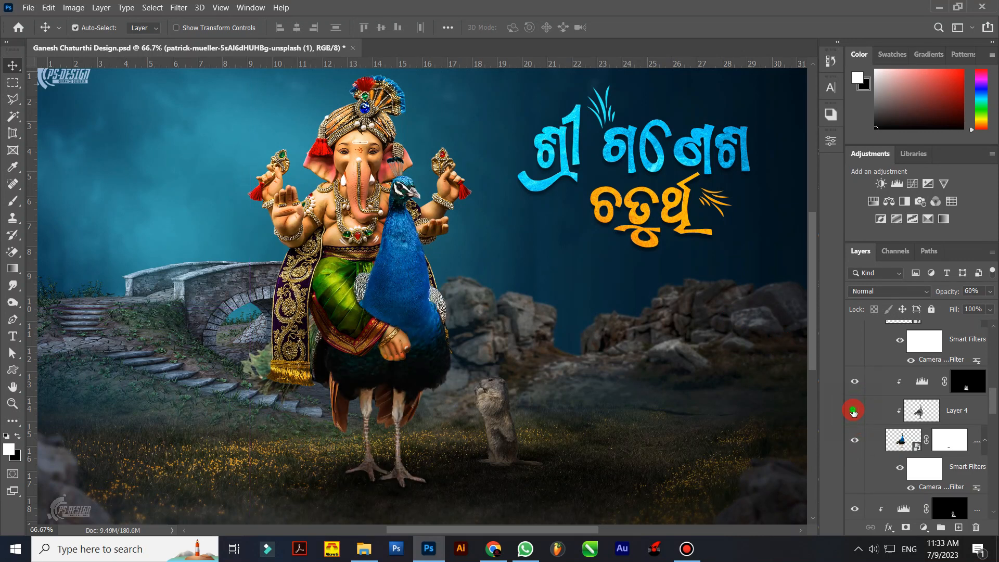
left_click(854, 411)
left_click(854, 412)
left_click(854, 411)
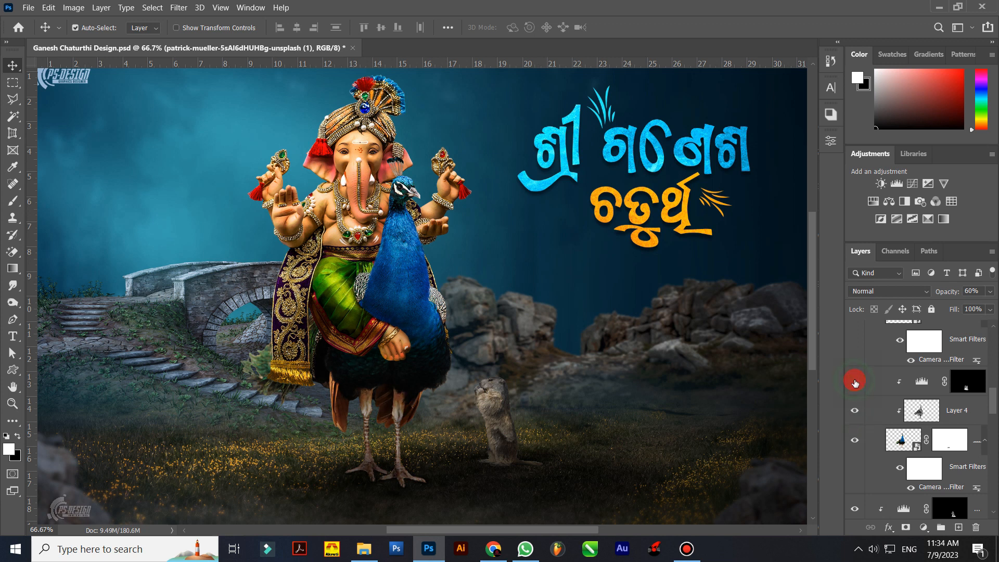
left_click(855, 382)
left_click(855, 382)
Compare the scene with and without the Ganesh figure layer and its Camera Raw smart filter, leaving both visible
scroll(857, 384, "up", 2)
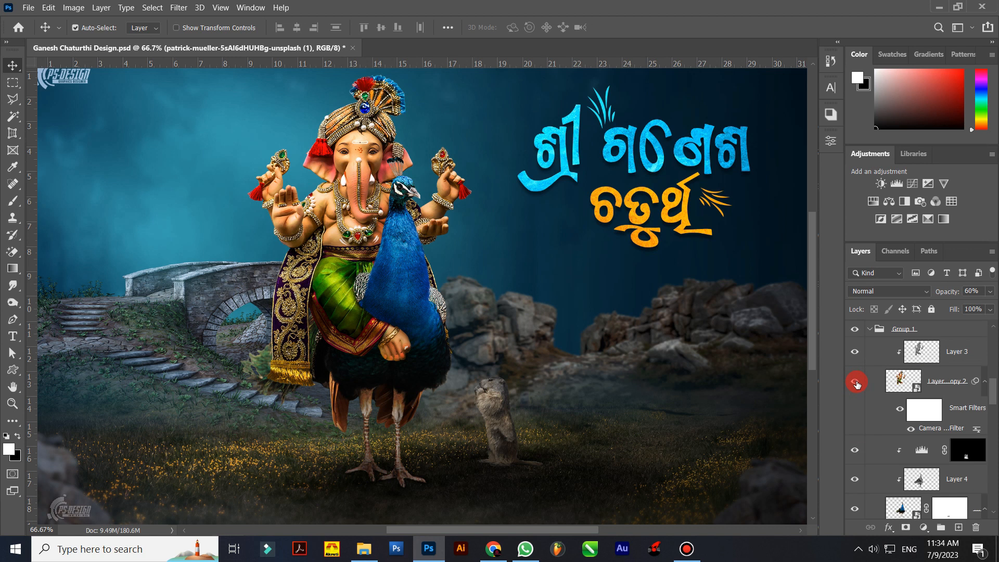
left_click(855, 383)
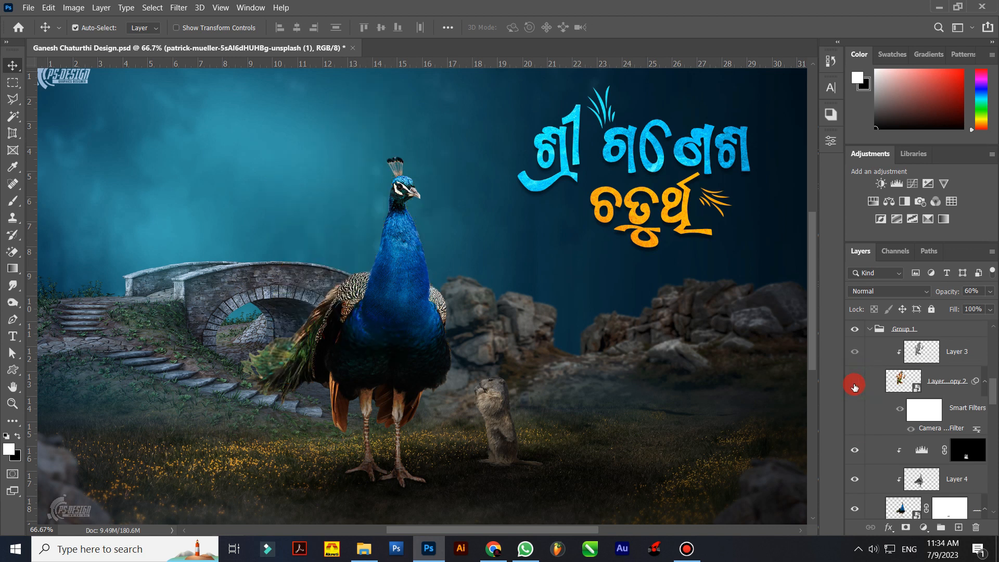
left_click(854, 384)
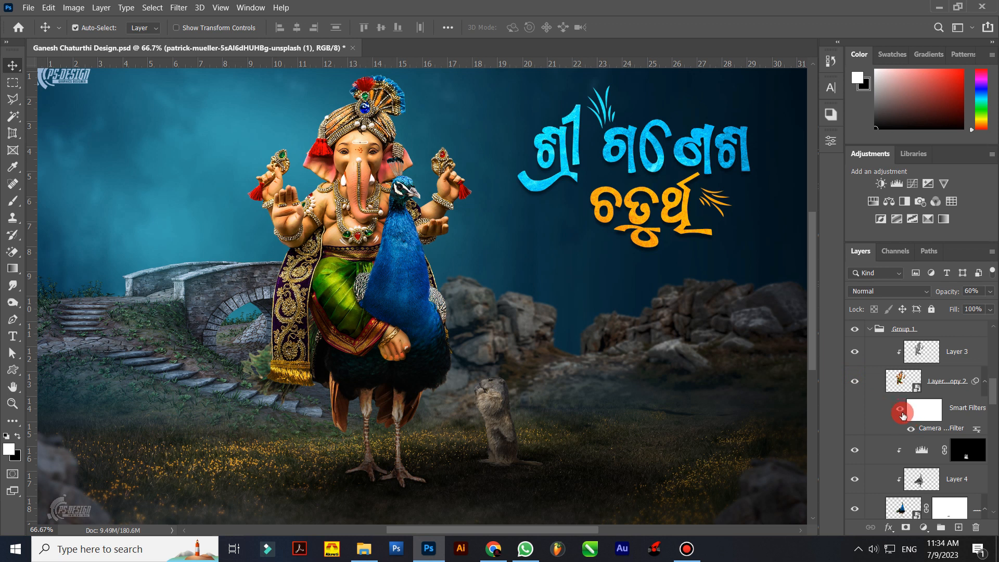
left_click(910, 429)
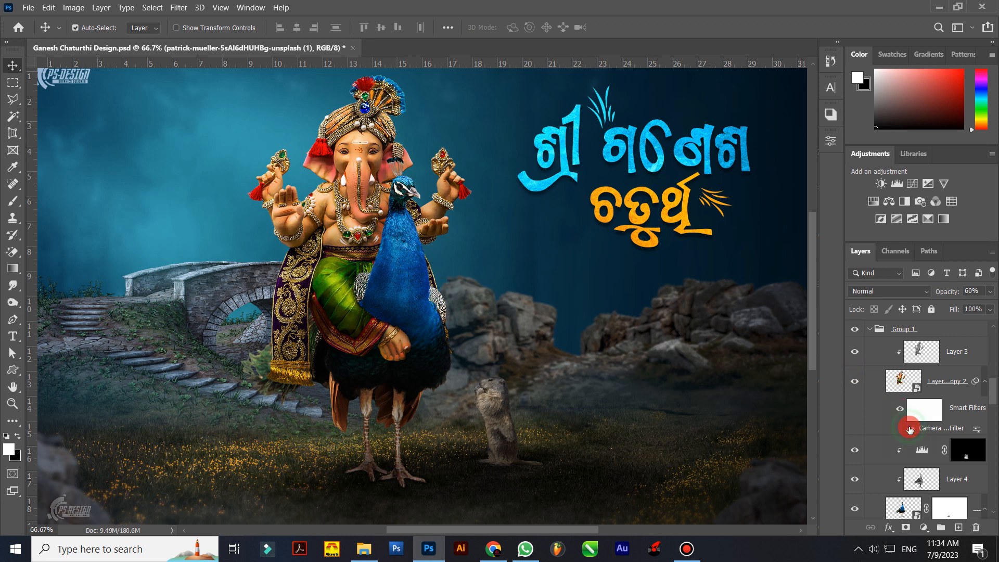
left_click(910, 427)
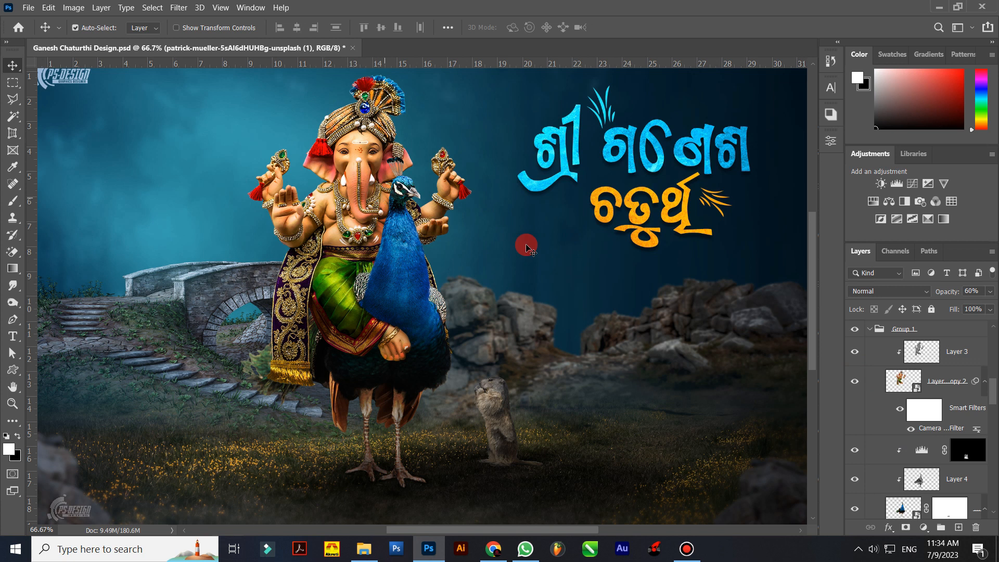
Examine the shading on the Ganesh figure by toggling the clipped Layer 3 in Group 1, leaving it visible
left_click(855, 353)
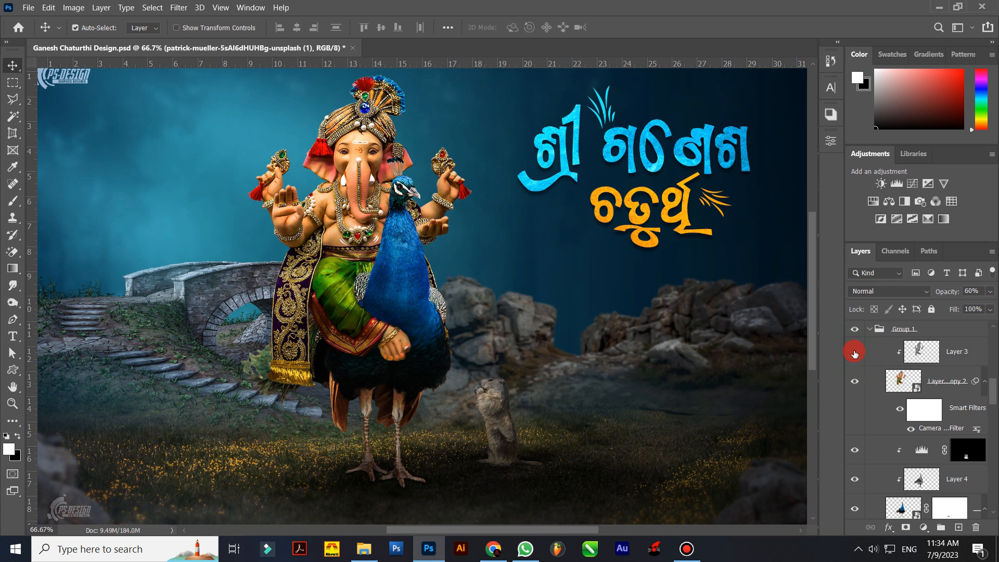
left_click(855, 353)
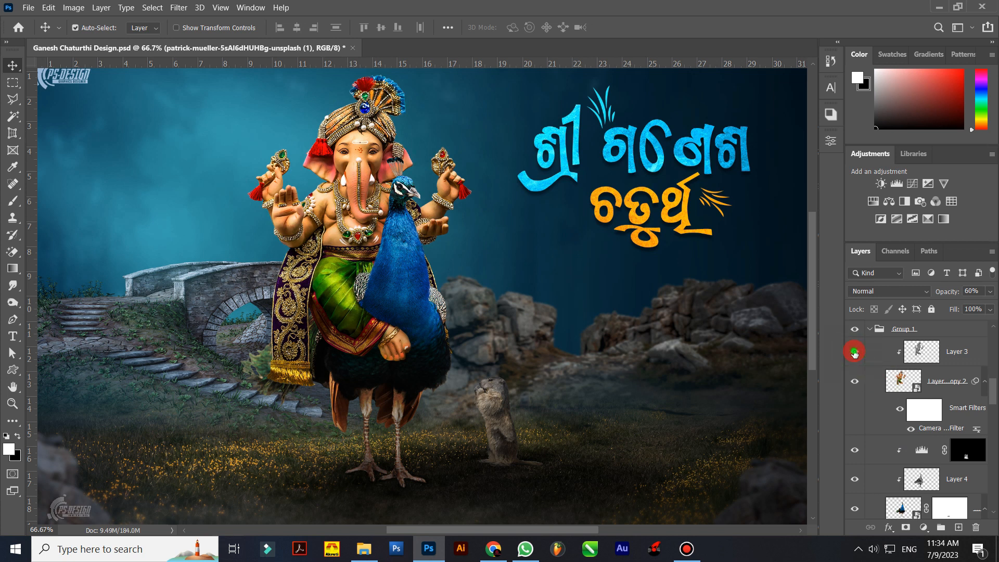
left_click(854, 353)
left_click(855, 353)
key("ctrl+plus")
left_click_drag(493, 220, 552, 344)
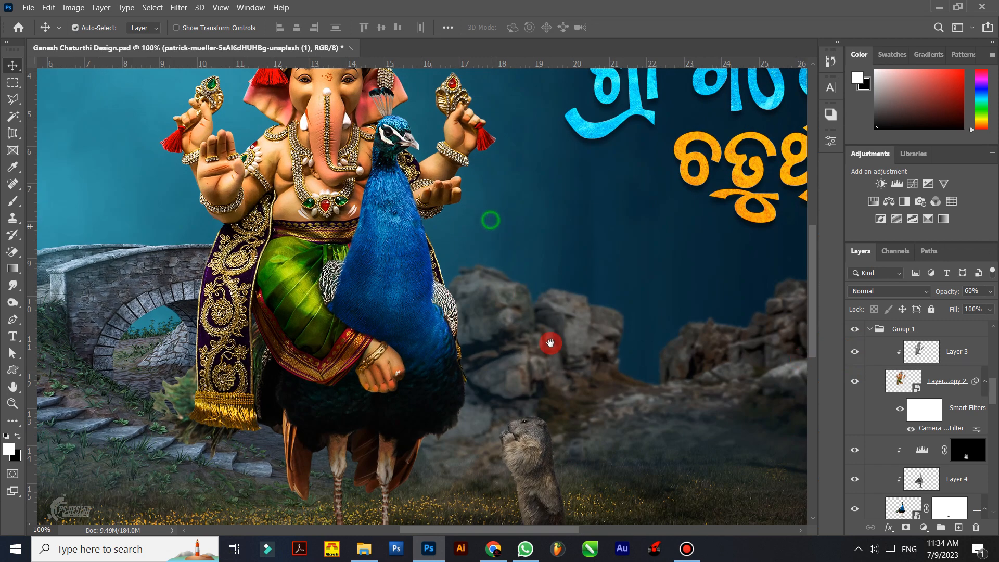
left_click(854, 352)
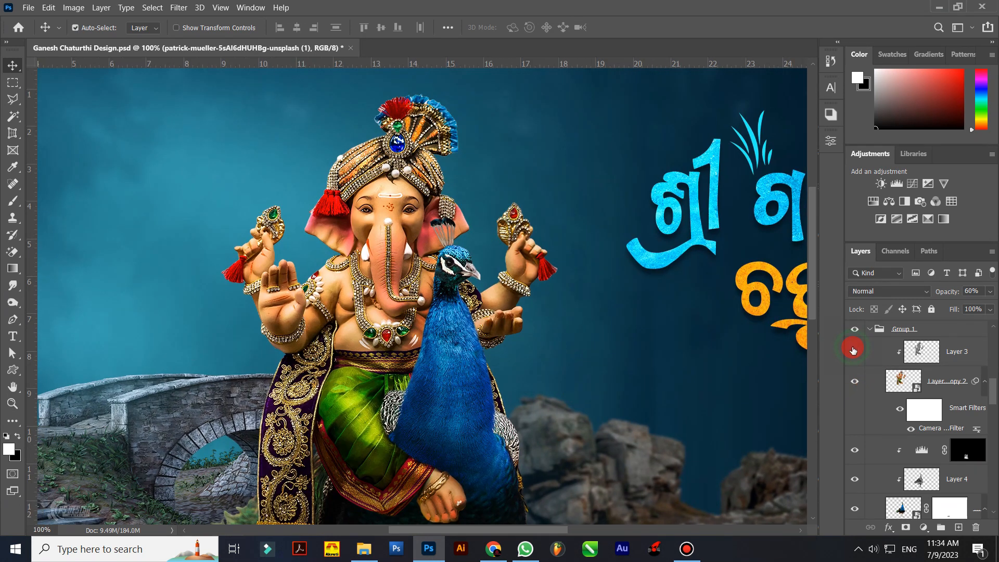
left_click(853, 351)
Collapse Group 1 and compare the figures with and without the Levels adjustment clipped to it, leaving it visible
scroll(867, 359, "up", 3)
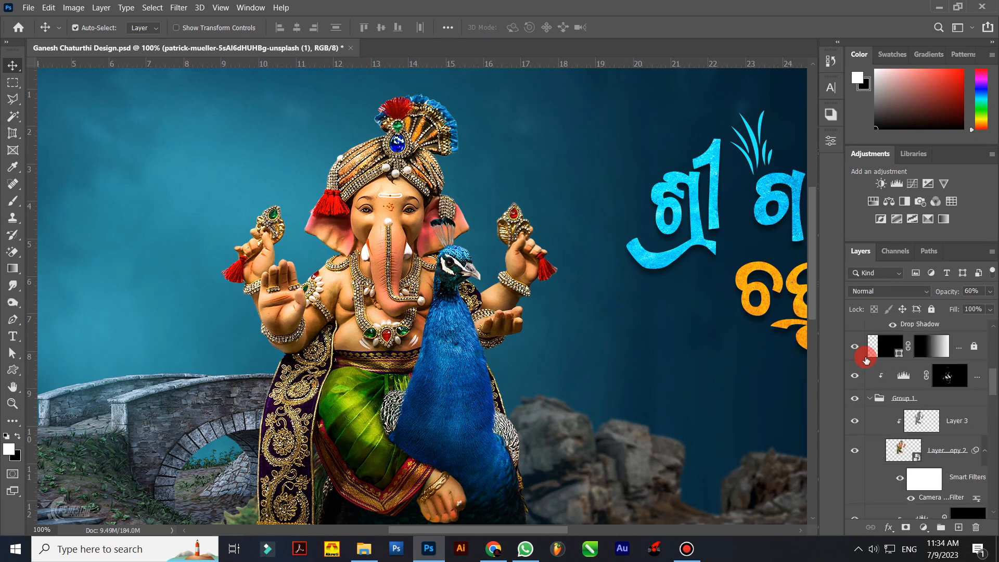
left_click(869, 398)
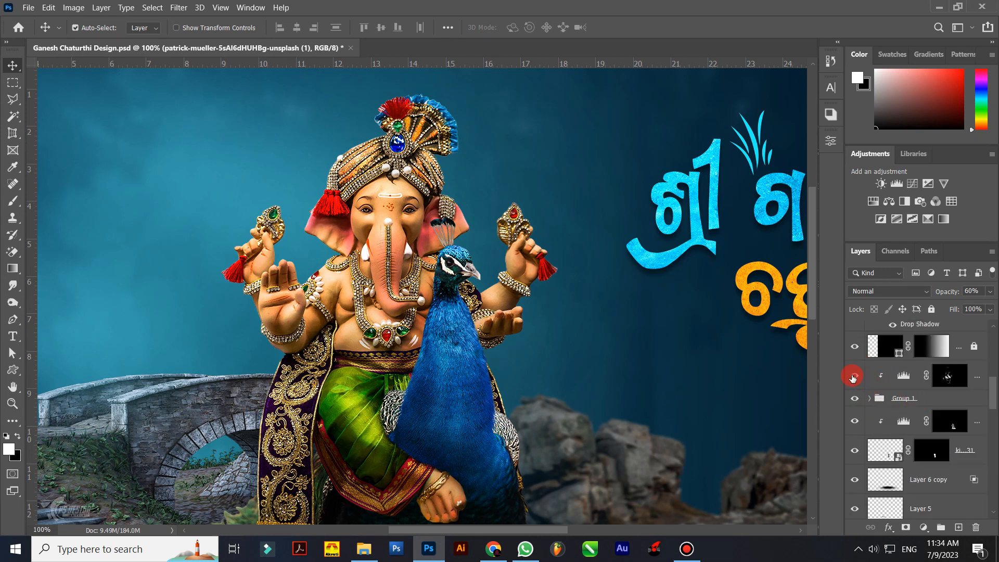
left_click(854, 376)
left_click(854, 376)
key("ctrl+minus")
left_click(854, 376)
left_click(854, 376)
Toggle the locked black shape layer with the gradient mask to compare the background darkening, leaving it visible
scroll(865, 385, "up", 2)
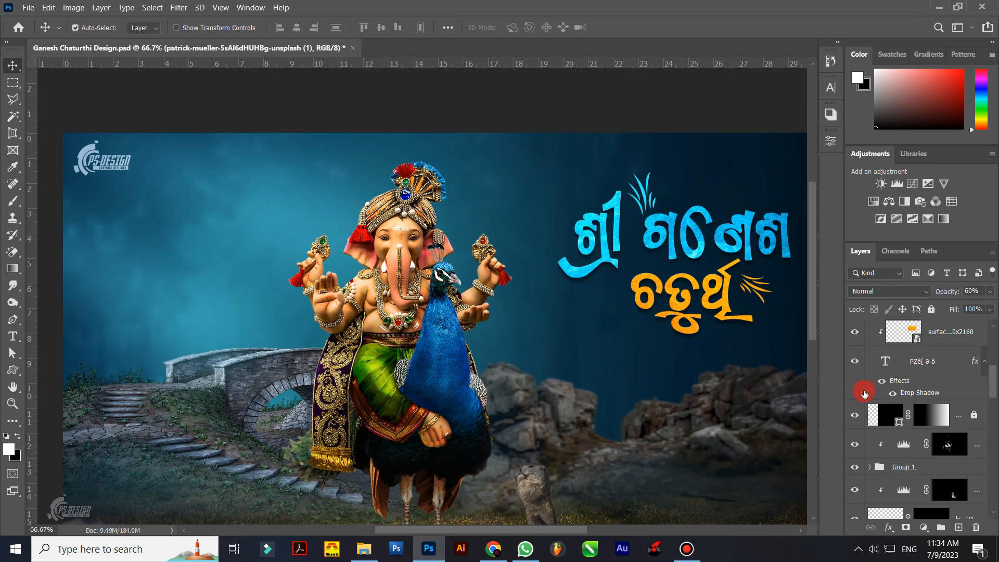
left_click(856, 416)
left_click(855, 416)
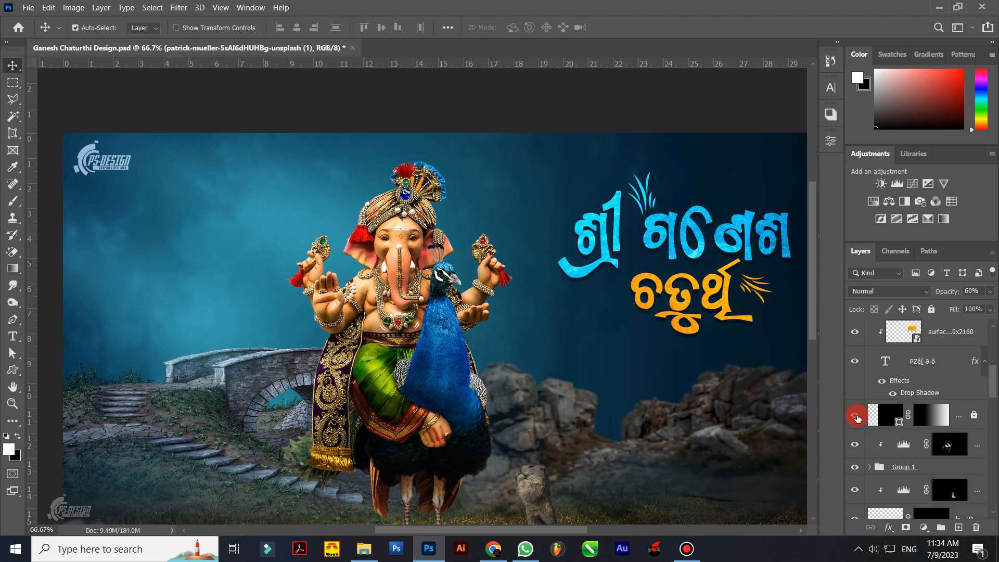
Select the orange title text layer and toggle it and its clipped surface texture, leaving both visible
scroll(858, 418, "up", 2)
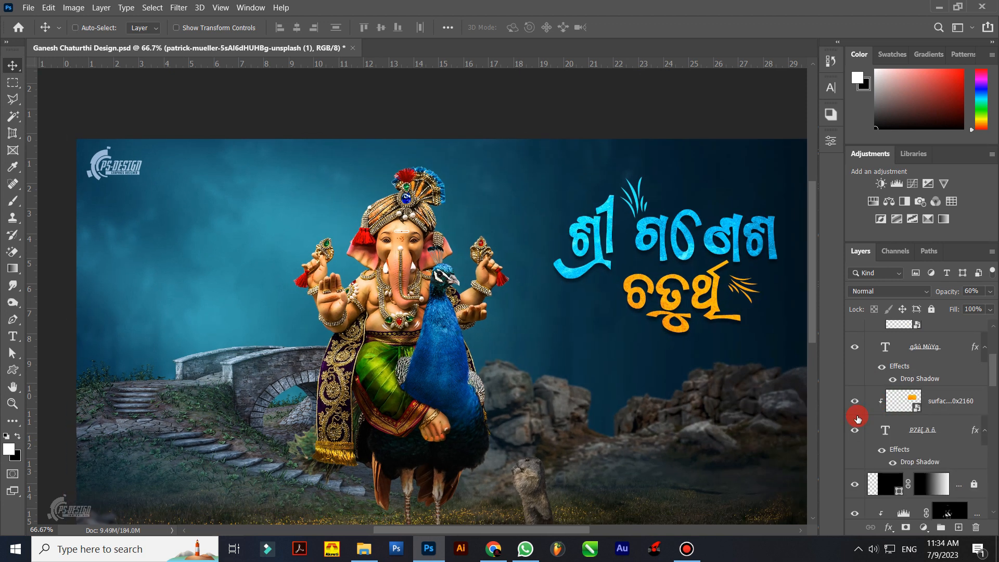
key("ctrl+minus")
left_click(875, 435)
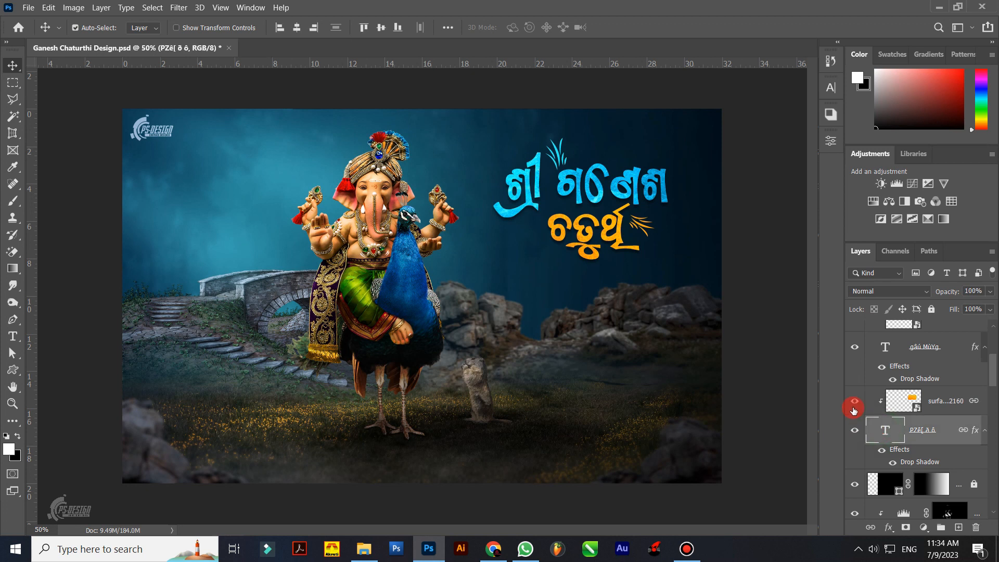
left_click(855, 402)
left_click(853, 432)
left_click(853, 432)
Toggle the clipped Curves 2 texture on the blue title and both Grass 2 1 ornament layers, leaving all visible
scroll(862, 421, "up", 3)
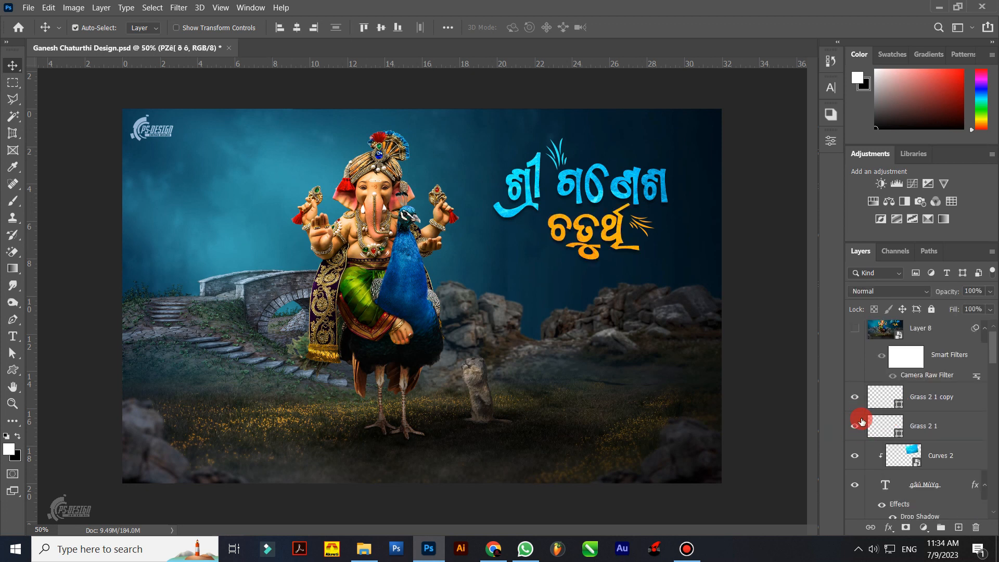
left_click(854, 456)
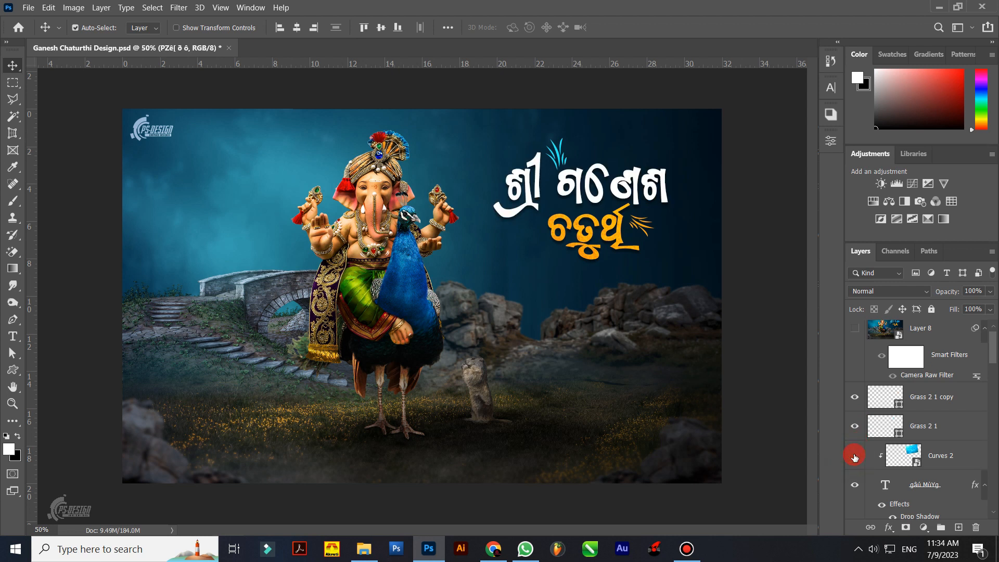
left_click(855, 456)
scroll(856, 450, "up", 1)
left_click(856, 430)
left_click(856, 430)
left_click(855, 403)
left_click(855, 403)
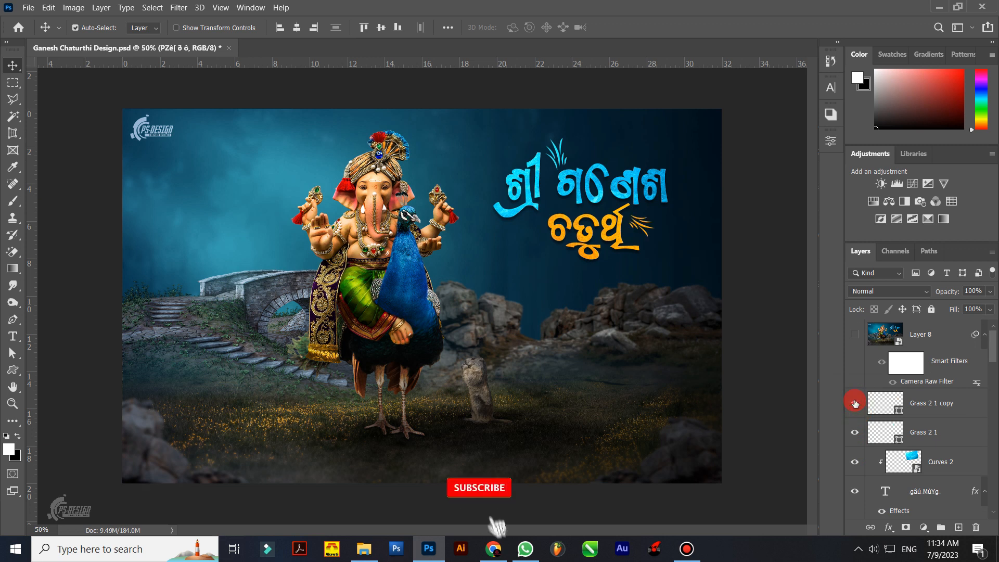
Show Layer 8 with its Camera Raw Filter and examine the finished poster from the logo down to the ground
left_click(857, 338)
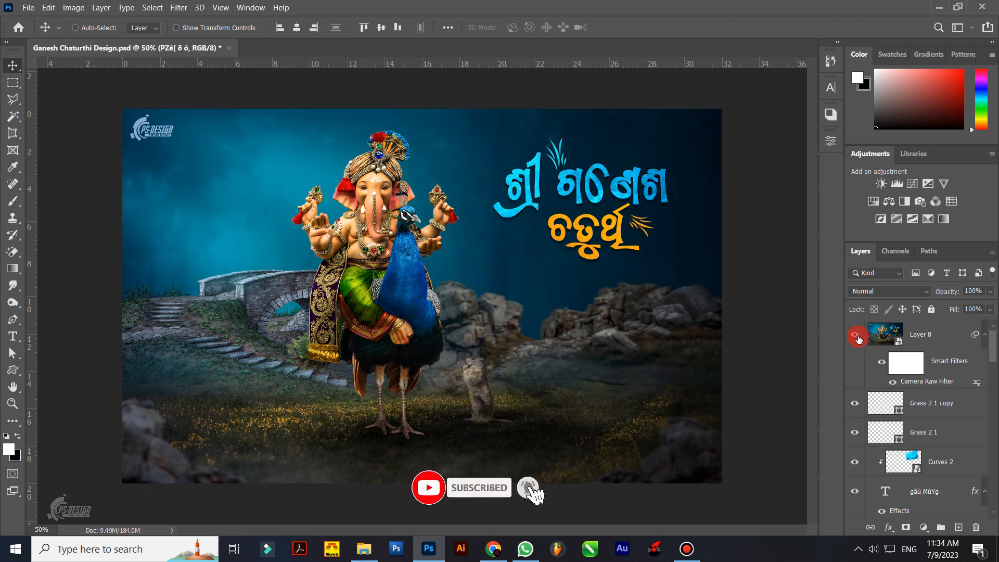
key("ctrl+plus")
left_click_drag(355, 190, 434, 297)
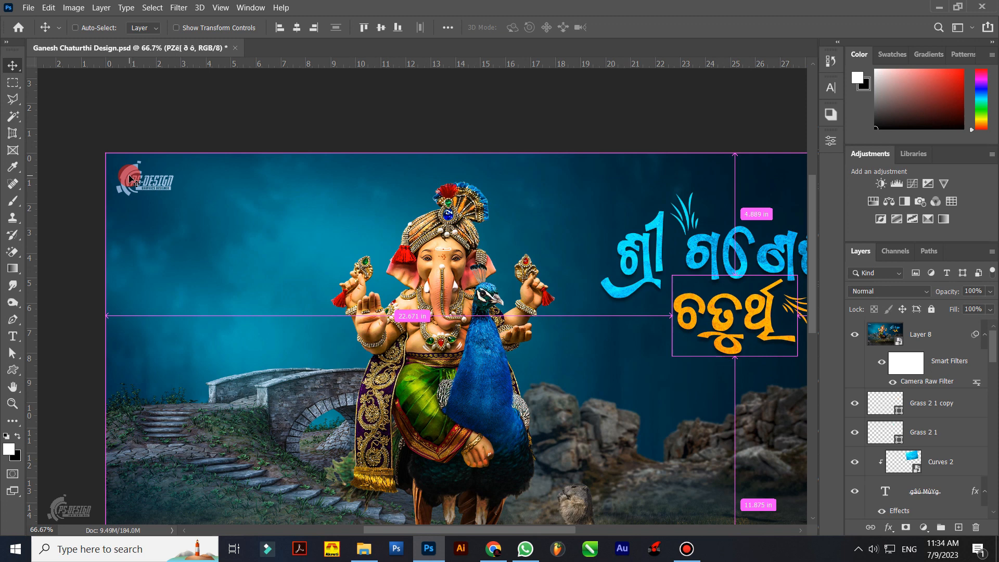
key("ctrl+plus")
left_click_drag(290, 248, 182, 119)
left_click_drag(464, 283, 367, 163)
left_click_drag(502, 312, 500, 236)
key("ctrl+minus")
key("ctrl+minus")
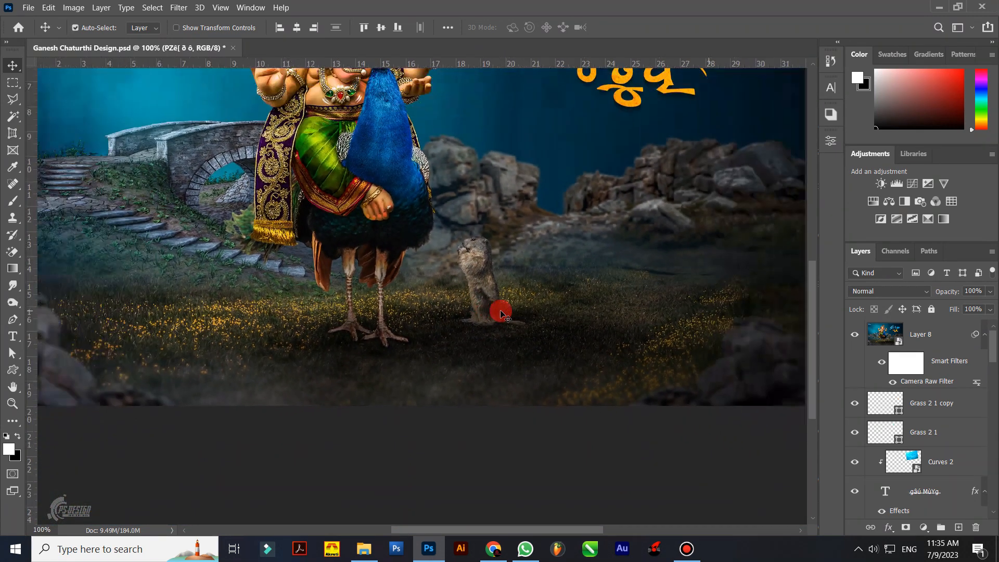